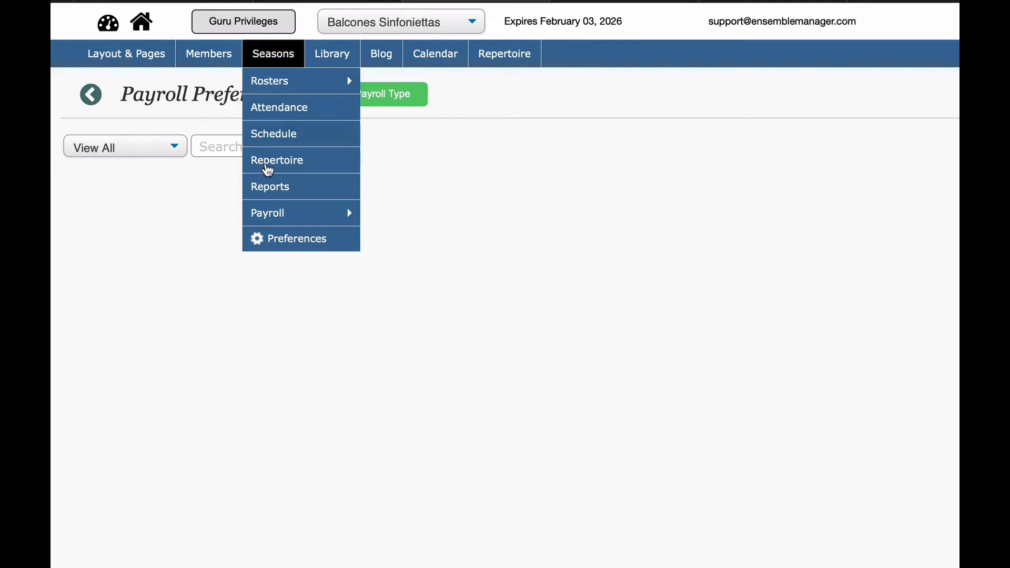
Open the seasons' payroll preferences and check the form for creating a payroll type, returning to the list
click(351, 244)
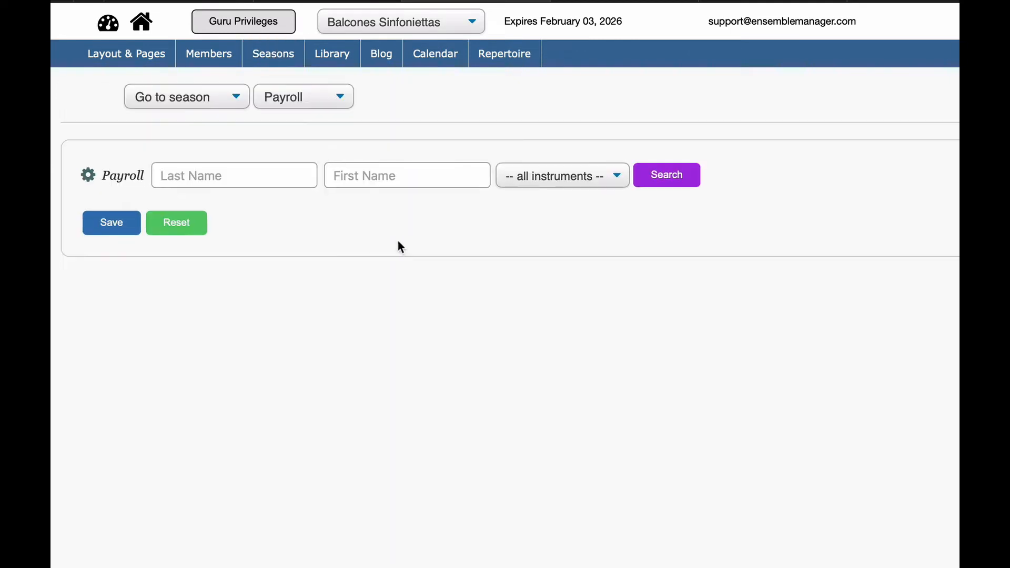
click(89, 177)
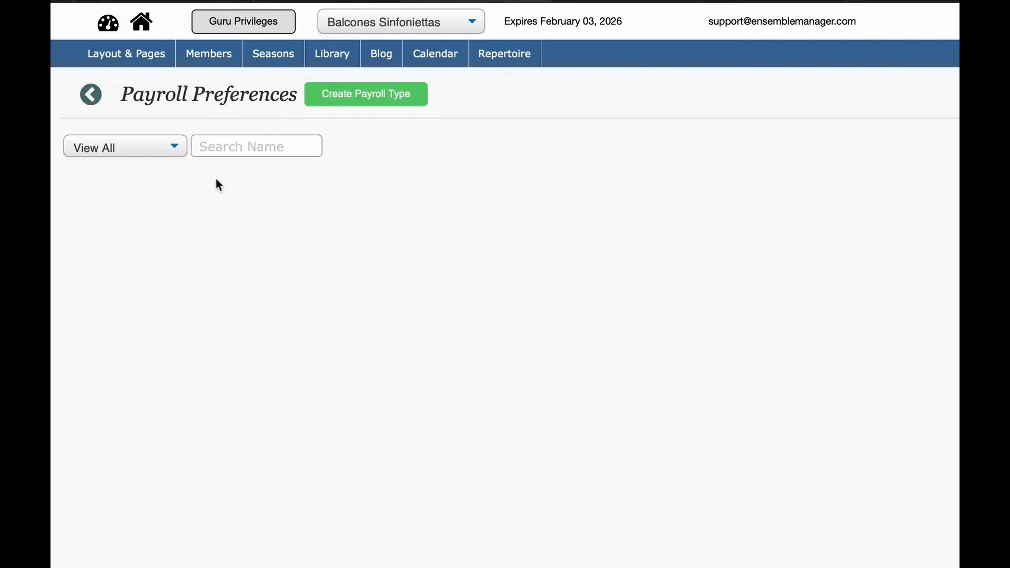
click(362, 100)
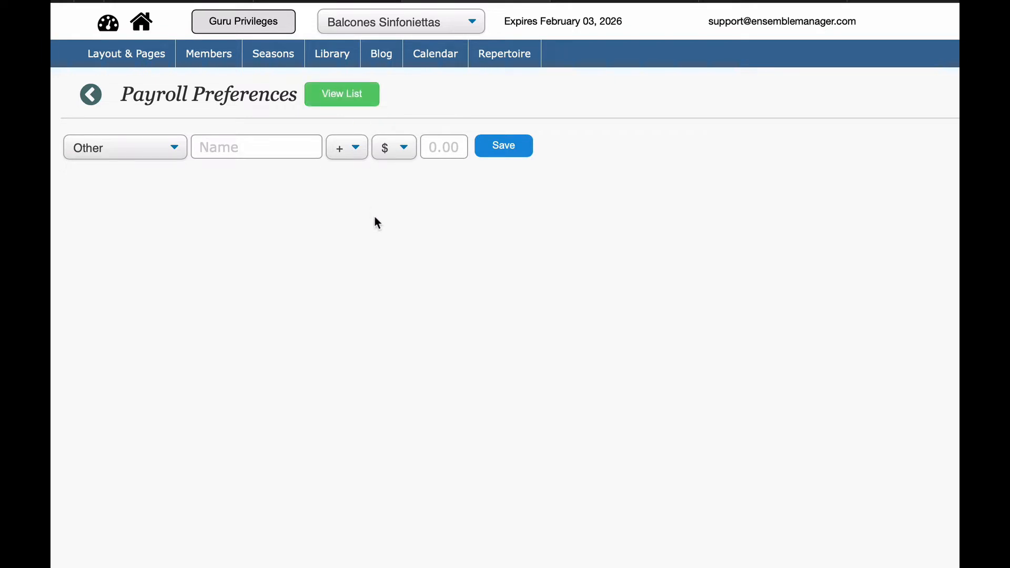
click(375, 99)
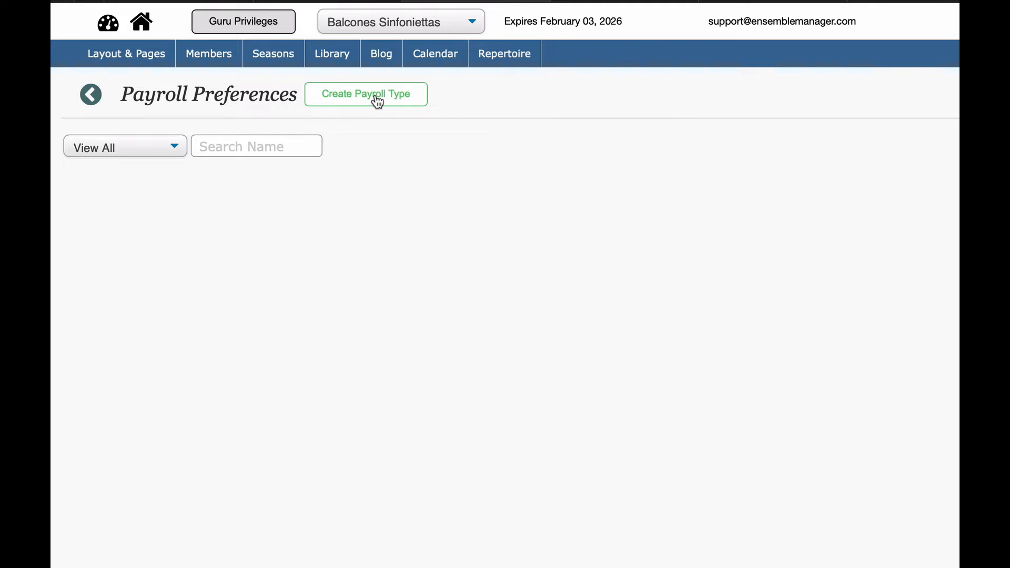
Fill in a new payroll type of category Rate, named Section, with an amount of 100
click(377, 101)
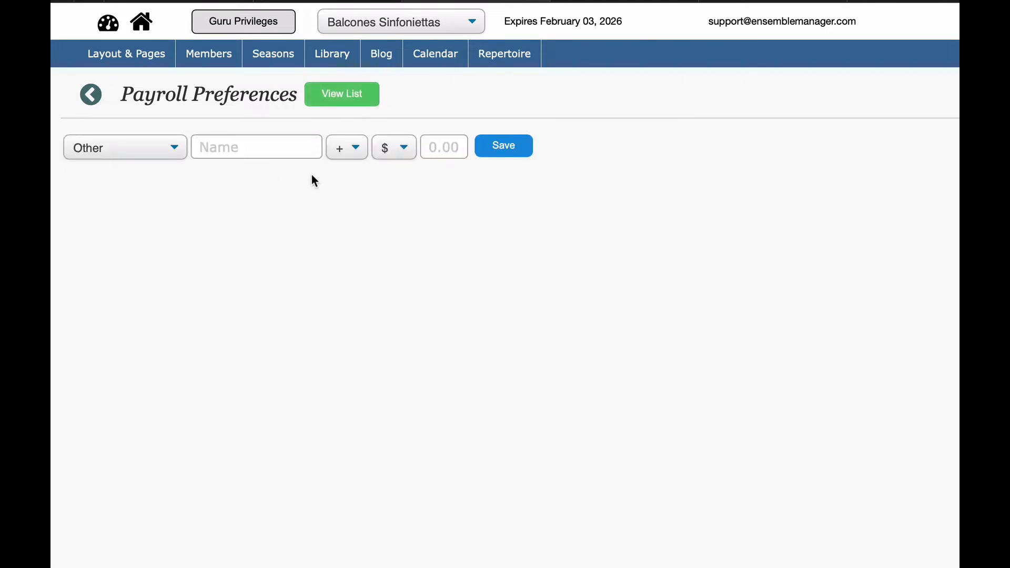
click(175, 187)
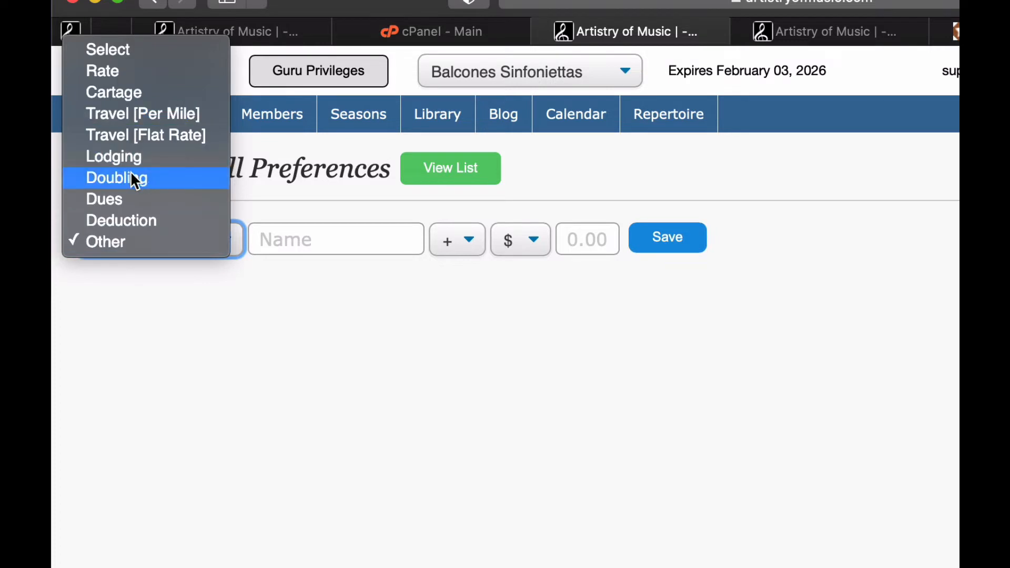
click(122, 67)
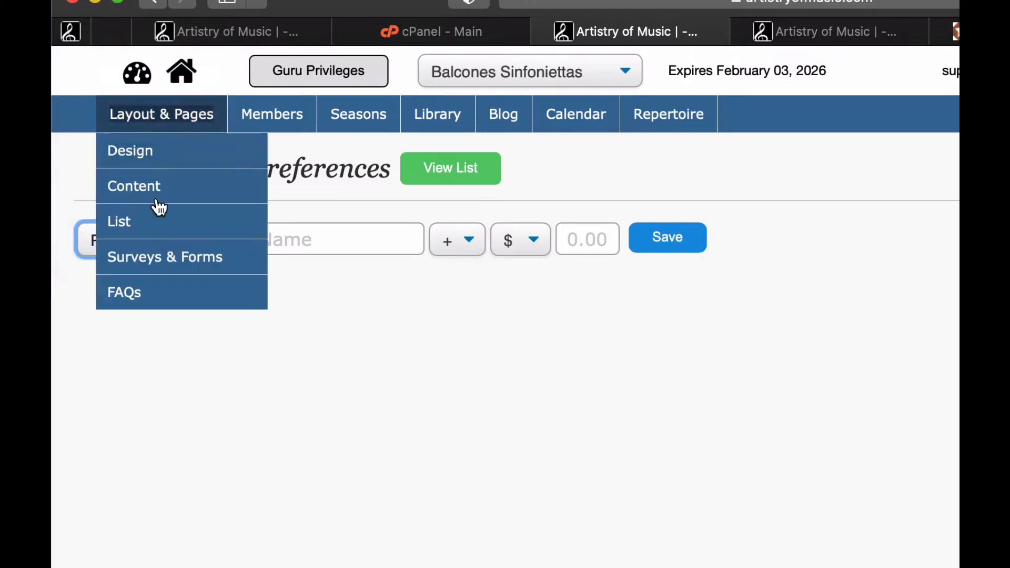
click(278, 235)
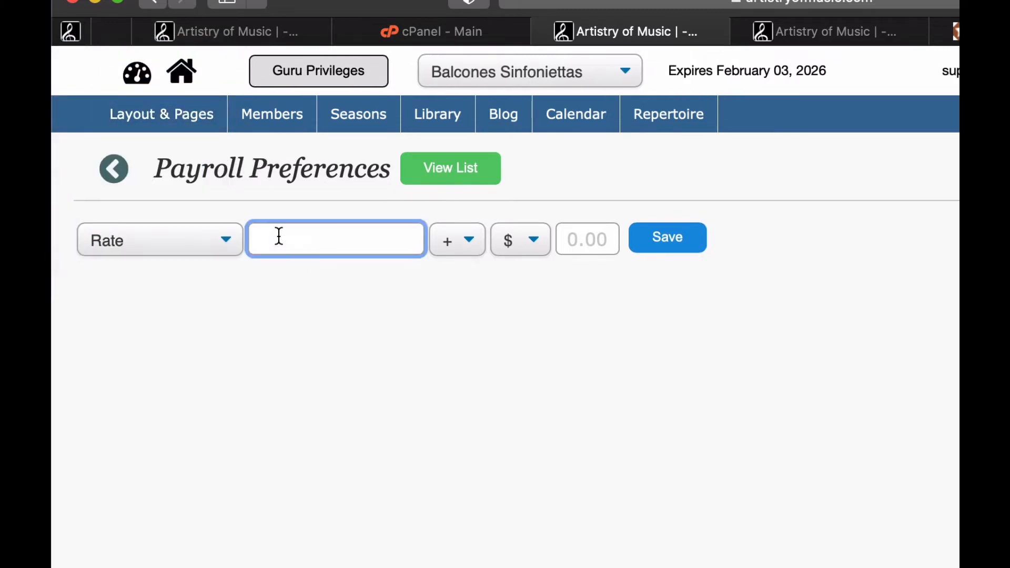
text(Section)
click(584, 242)
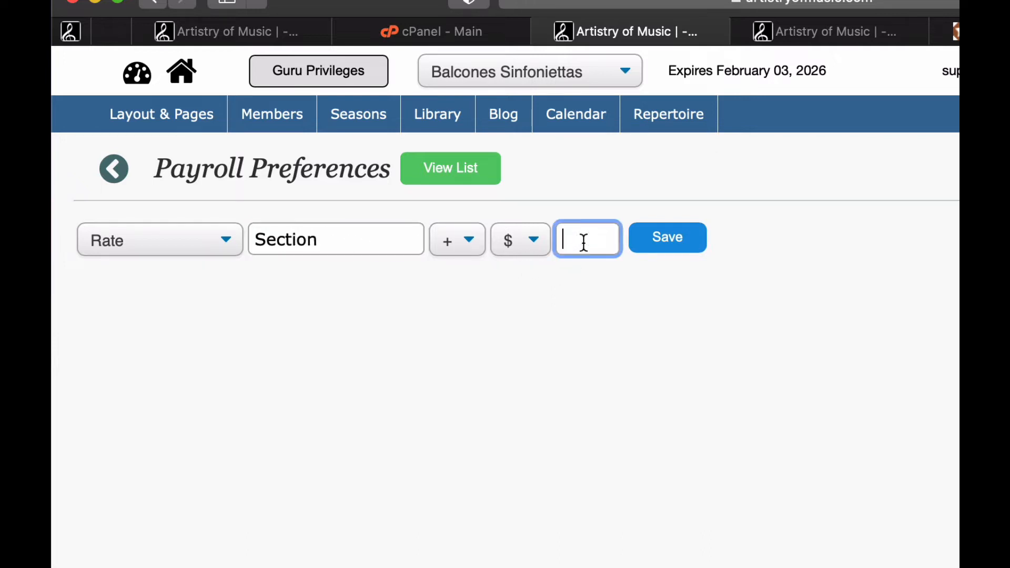
text(100)
click(609, 421)
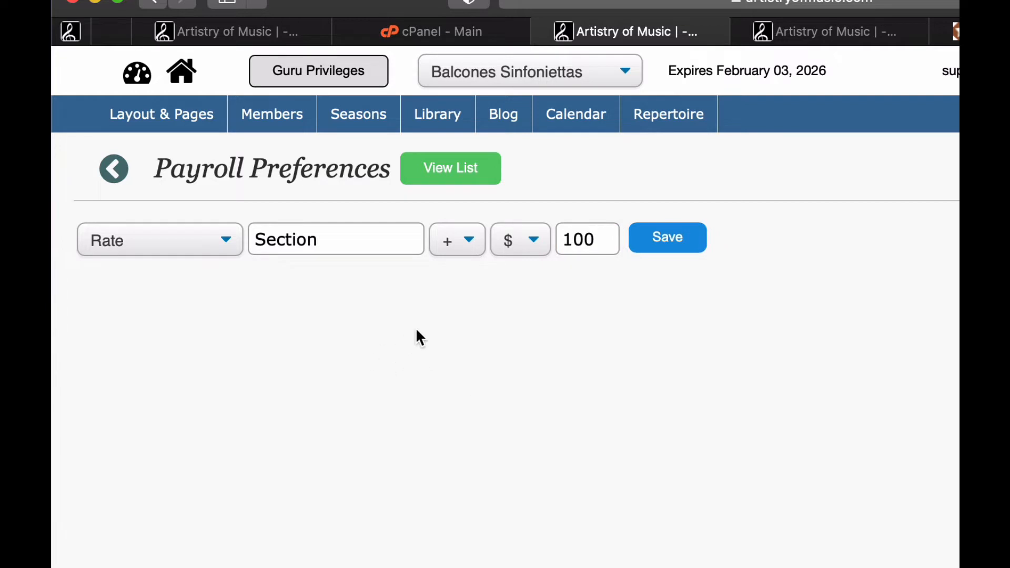
Keep the Section rate as a positive (+) amount in dollars ($) and save the payroll type
click(457, 248)
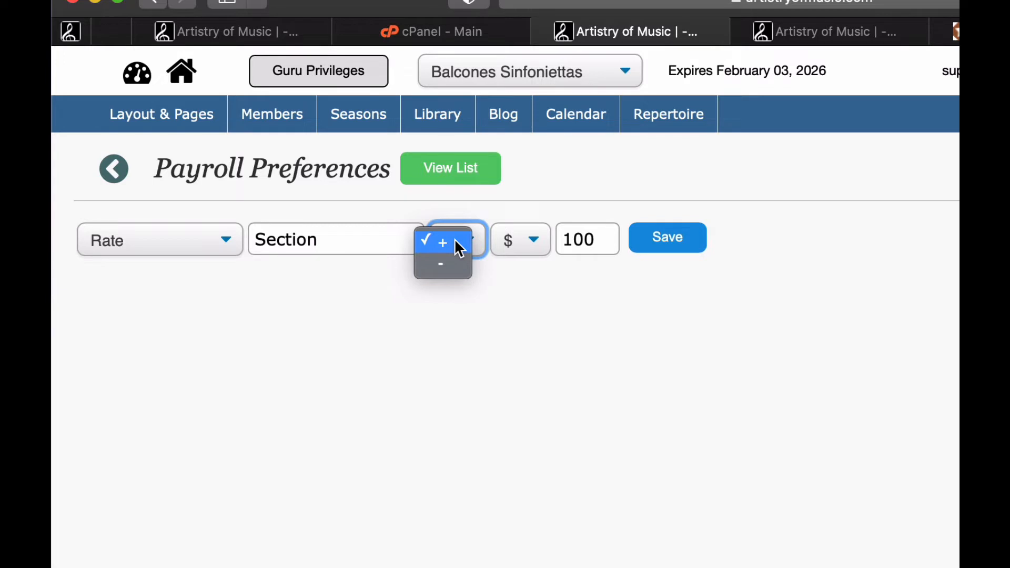
click(456, 241)
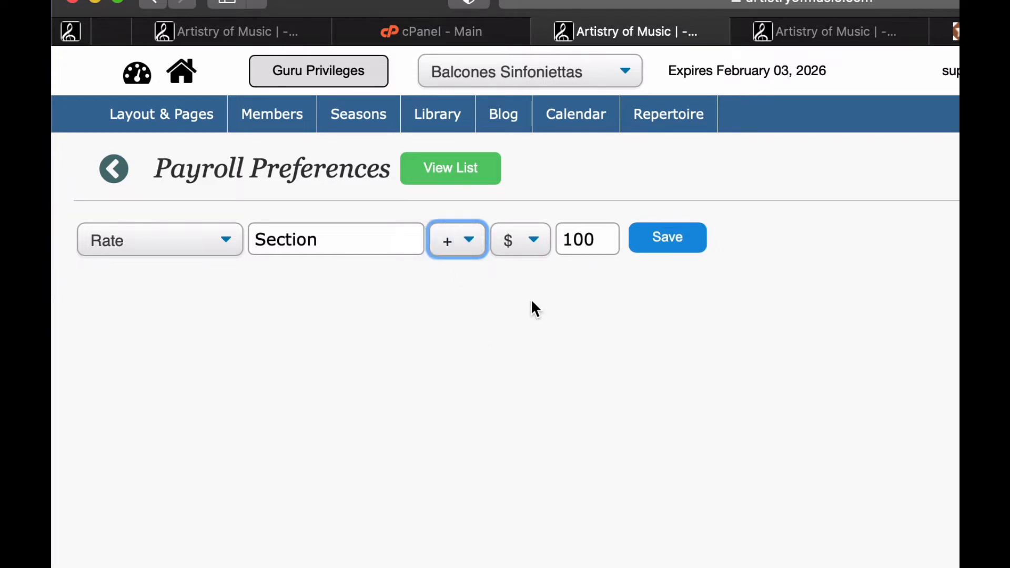
click(520, 245)
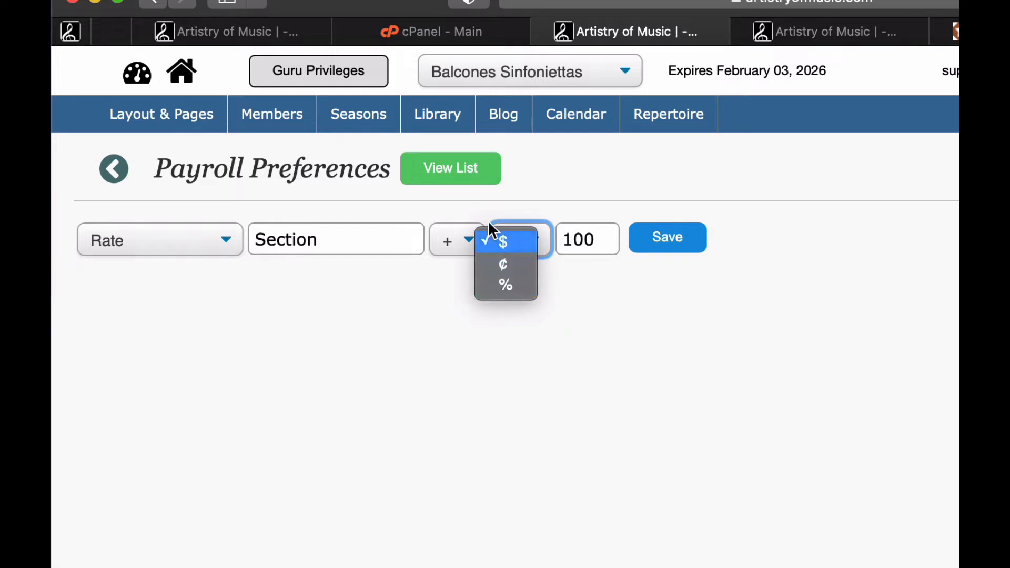
click(499, 239)
click(692, 250)
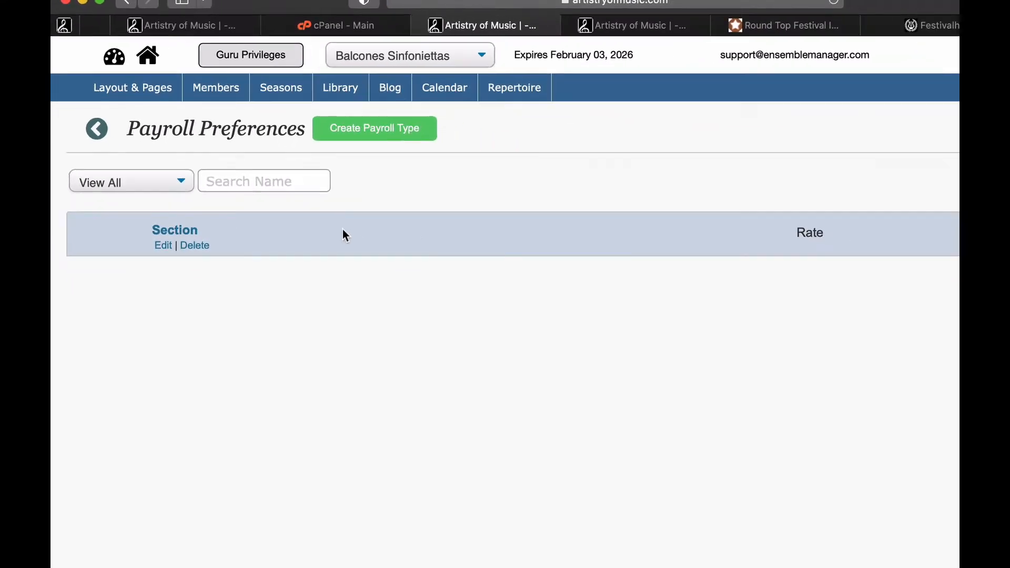
Create and save a Rate payroll type named Principal with a positive amount of $150
click(361, 131)
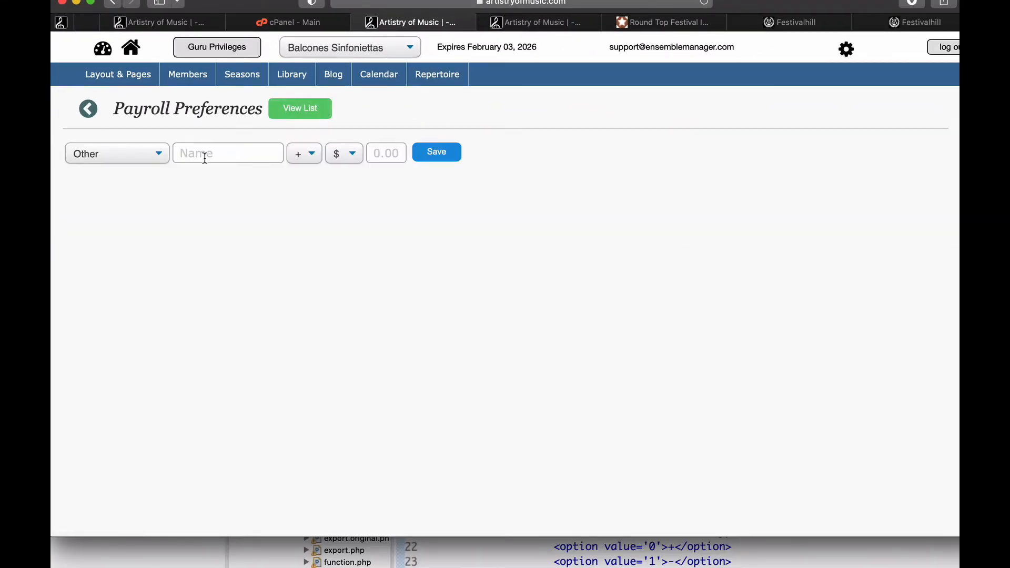
click(122, 150)
click(84, 47)
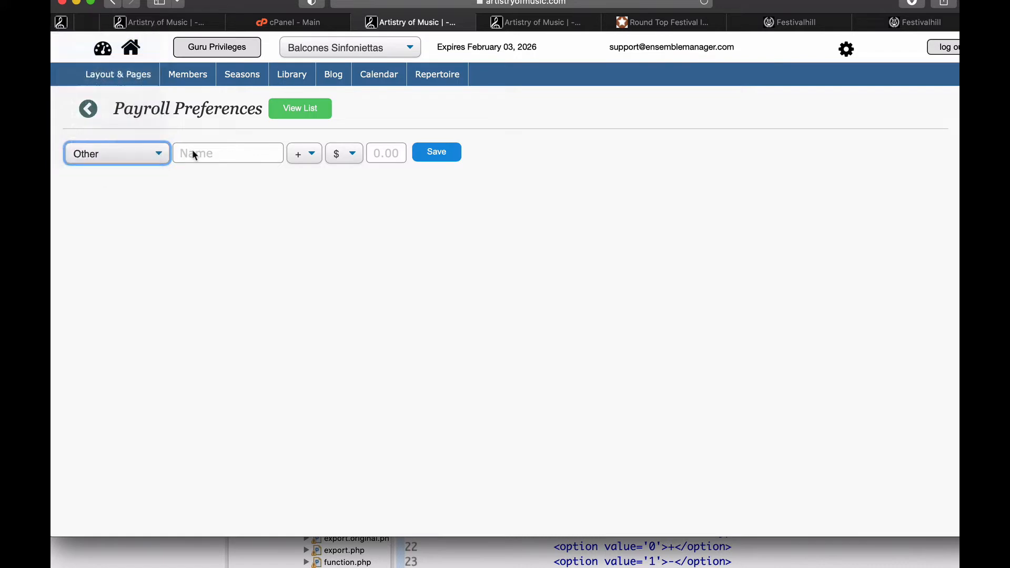
click(205, 153)
text(Pr)
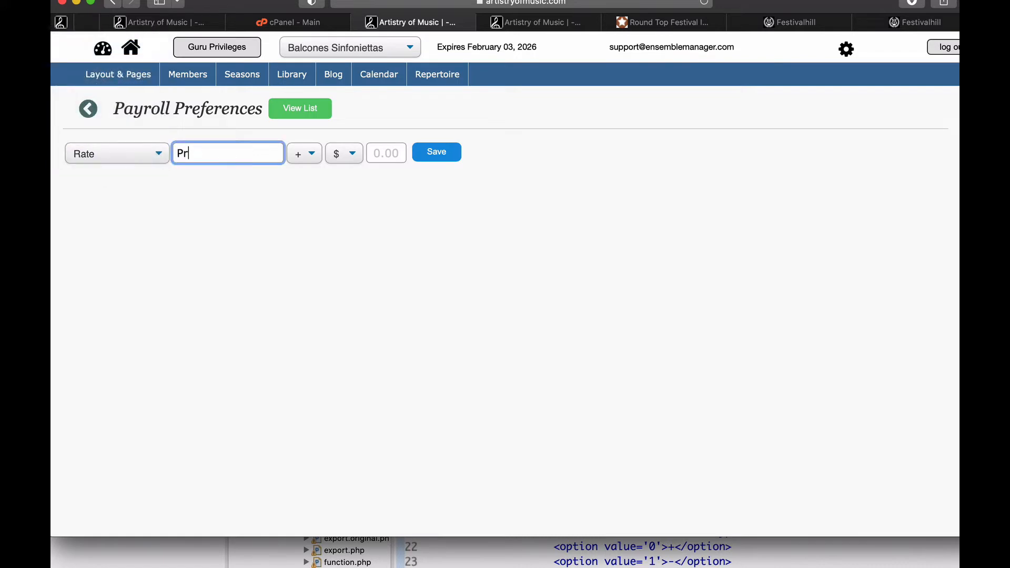
text(incipal)
click(385, 153)
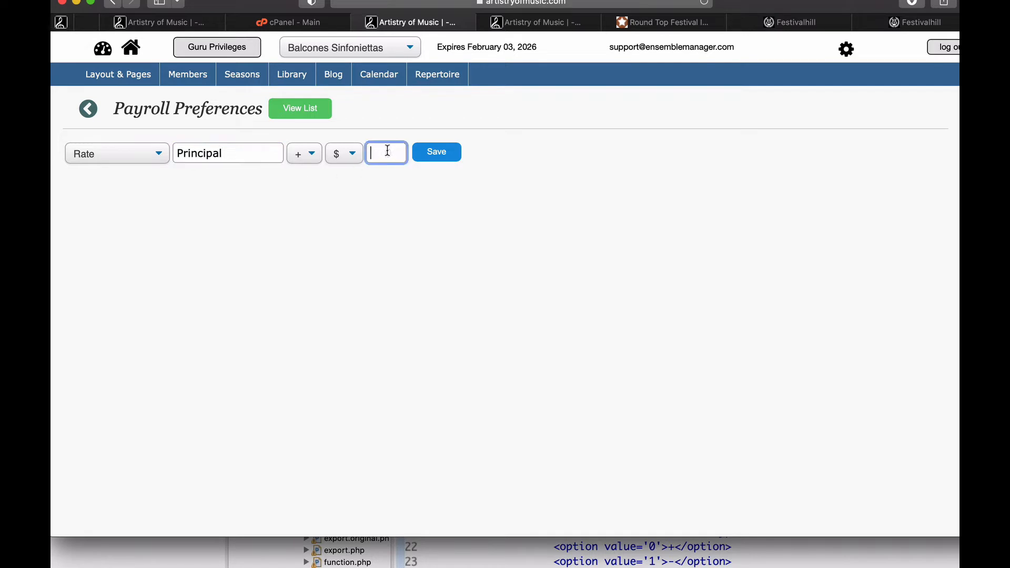
text(150)
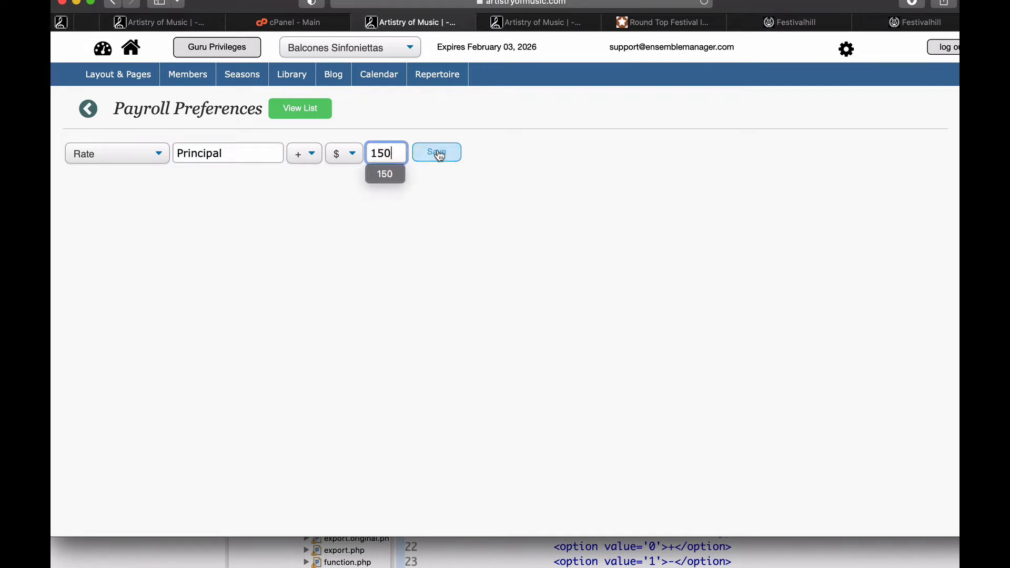
click(438, 152)
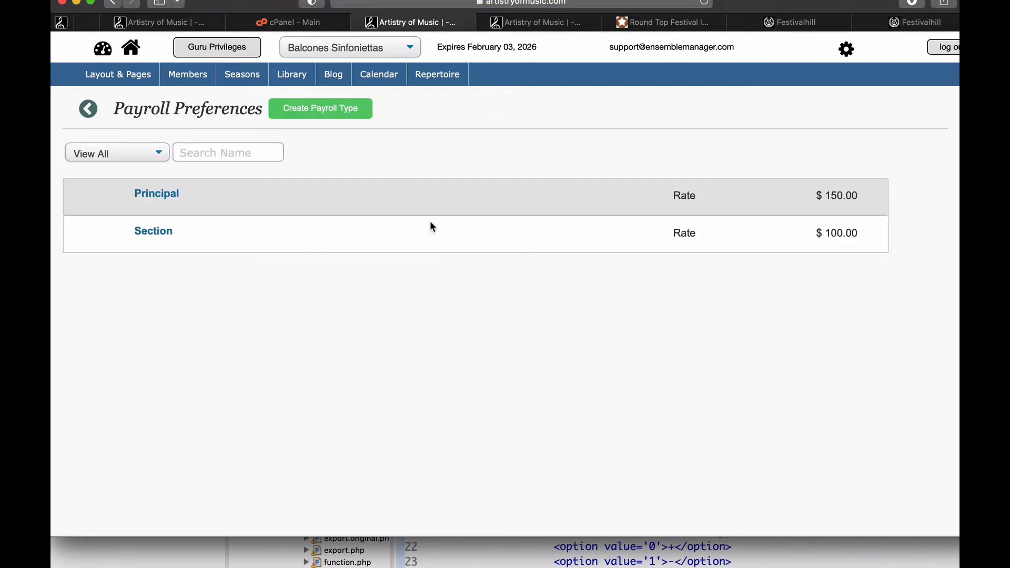
Create and save a Rate payroll type named Substitute with a positive amount of $50
click(321, 109)
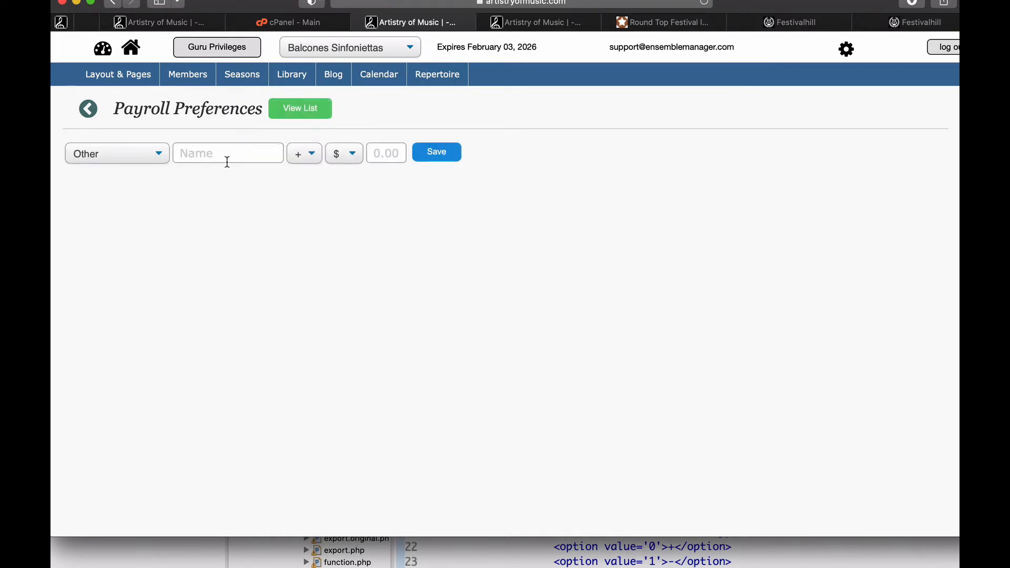
click(148, 166)
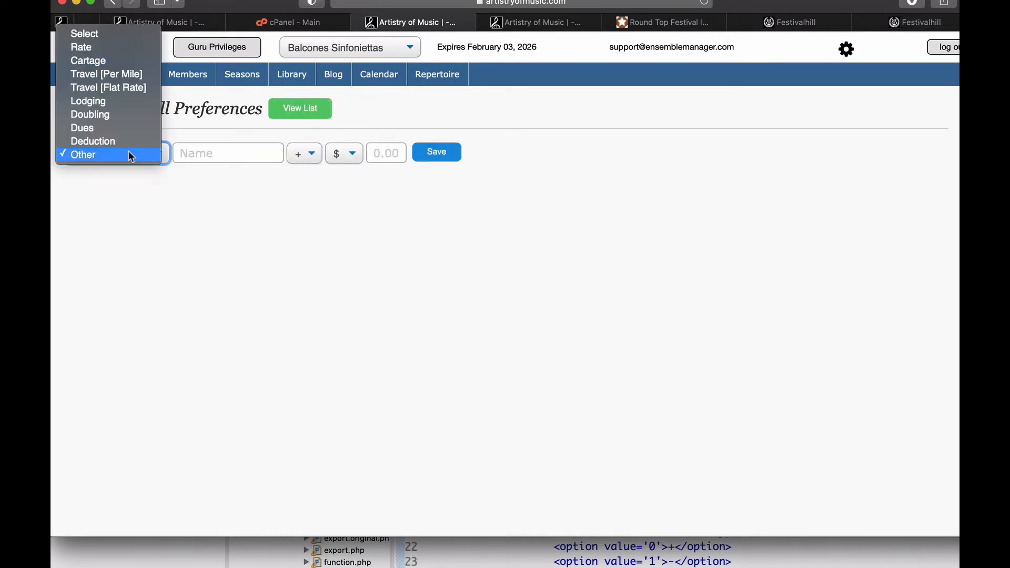
click(83, 45)
click(205, 160)
text(Subsst)
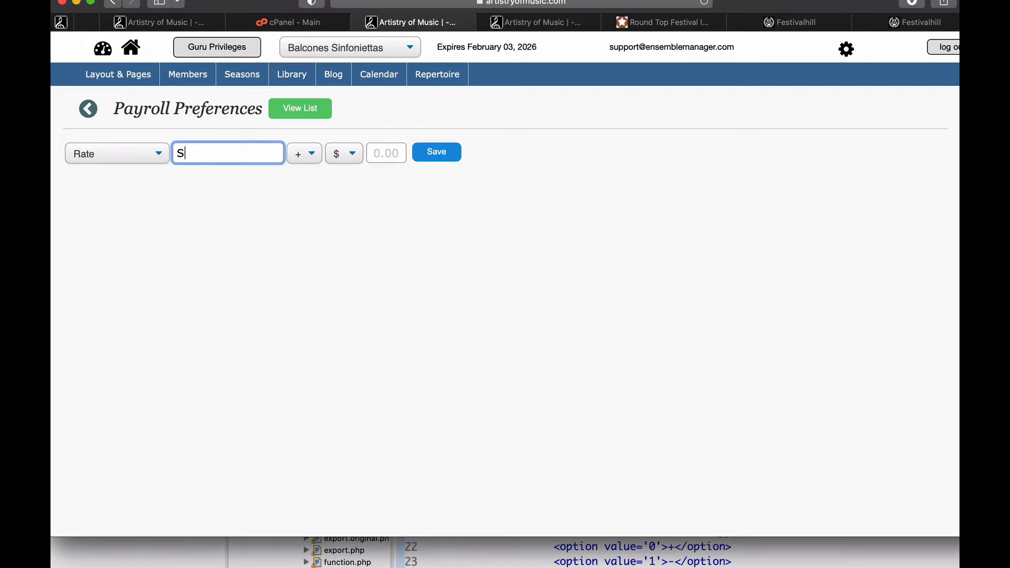
key(BackSpace)
key(BackSpace)
text(titute)
key(BackSpace)
text(te)
click(386, 157)
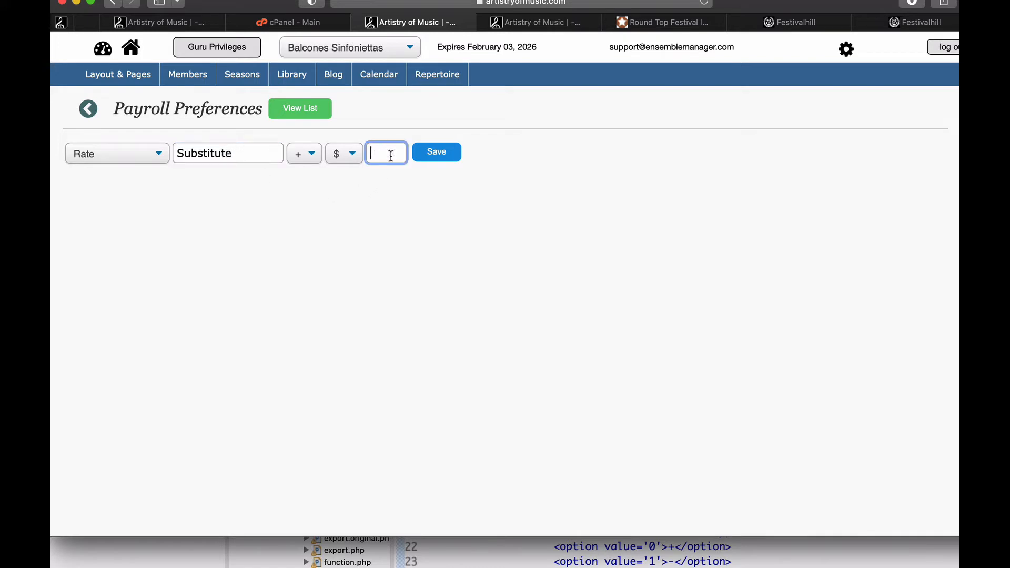
text(50)
click(435, 153)
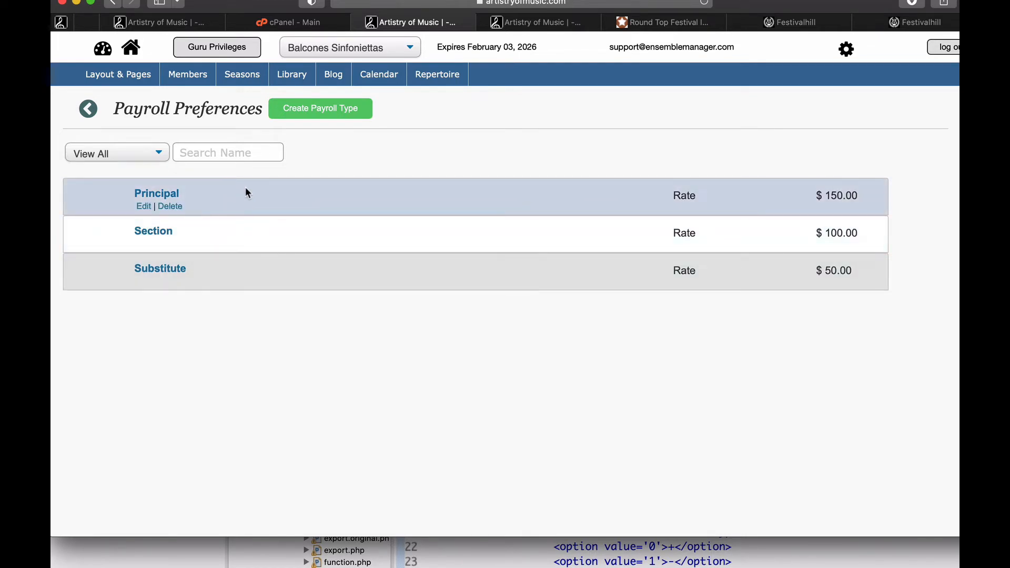
Filter the payroll types to Rate and reorder them so Section comes before Principal
click(133, 154)
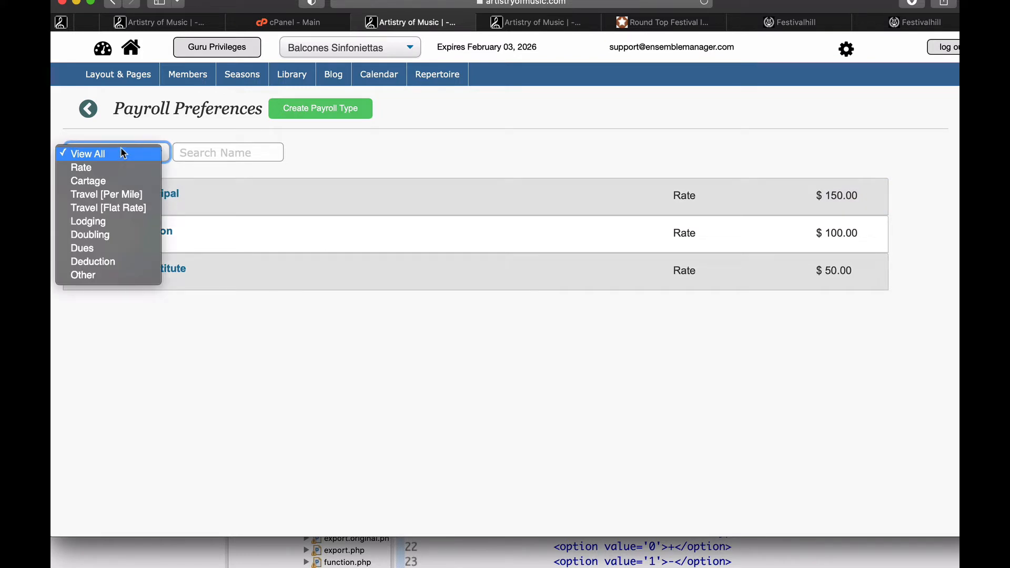
click(91, 167)
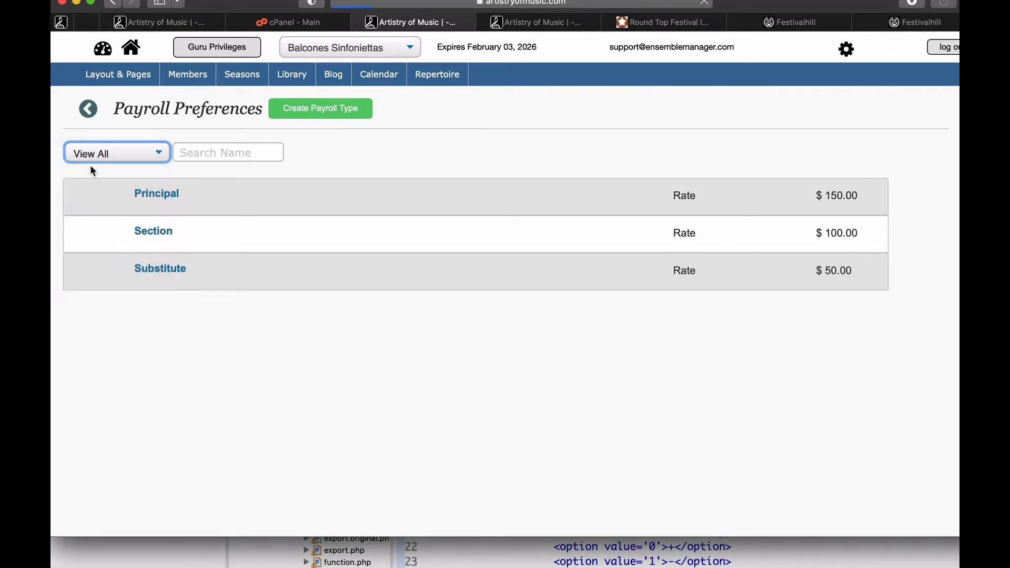
mouse_move(232, 206)
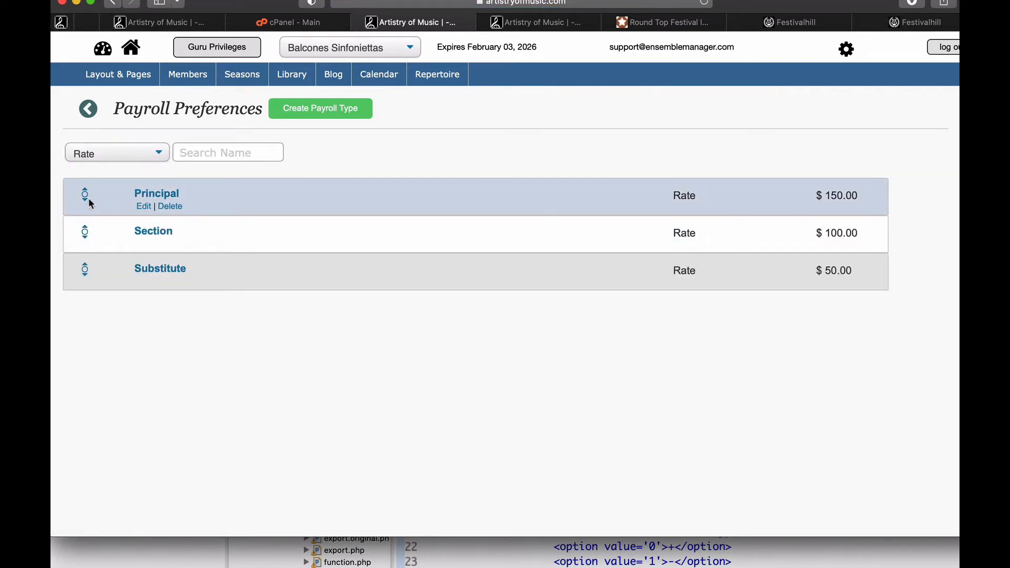
mouse_move(82, 268)
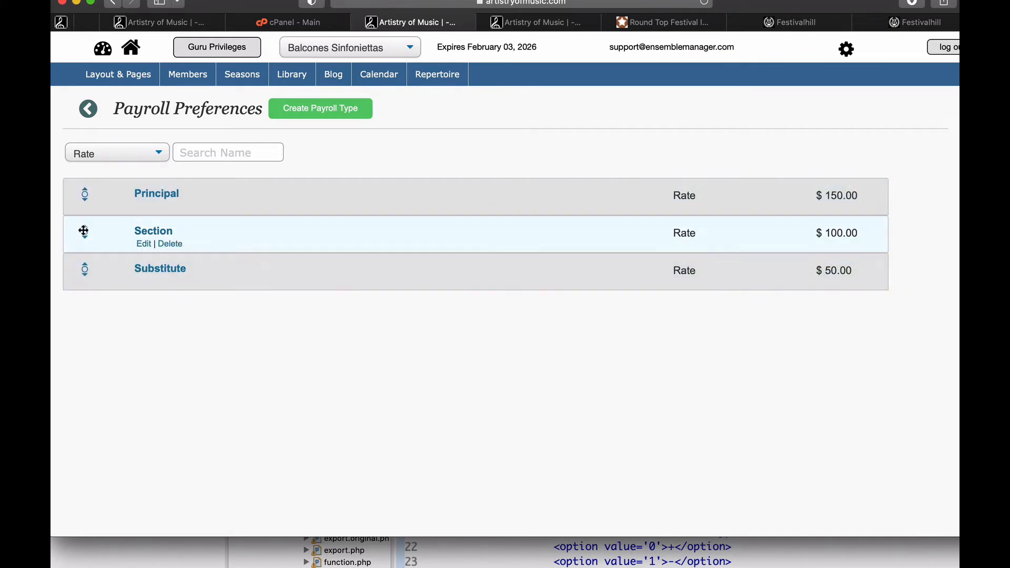
drag(84, 230, 87, 174)
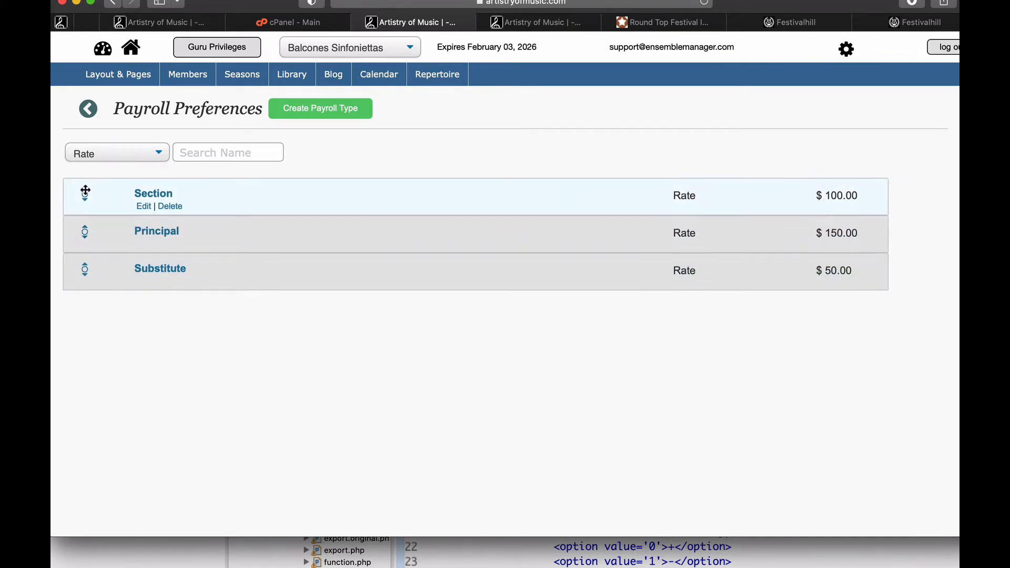
mouse_move(127, 230)
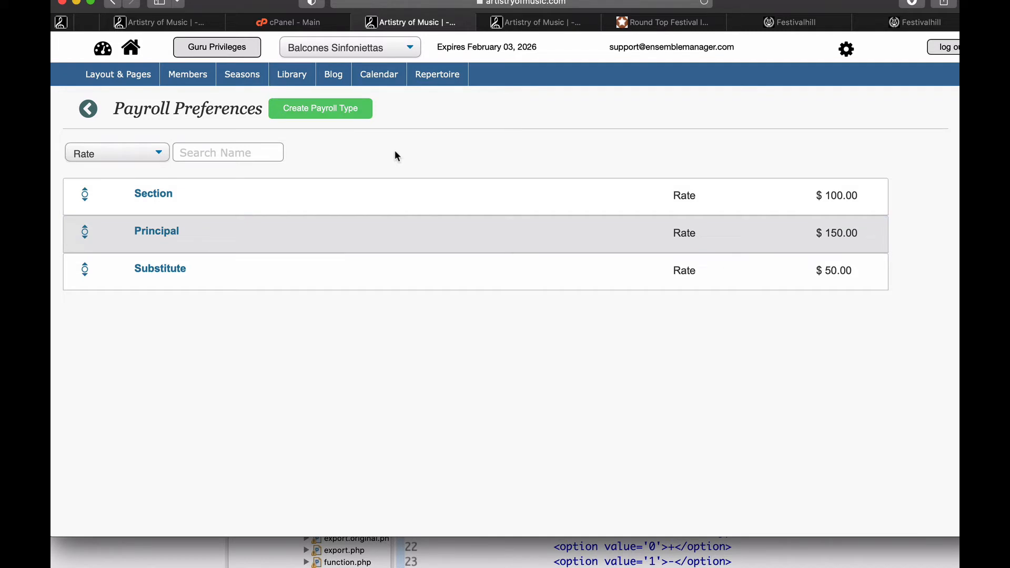
Create and save a Cartage payroll type named Harp with a positive amount of $50
click(316, 113)
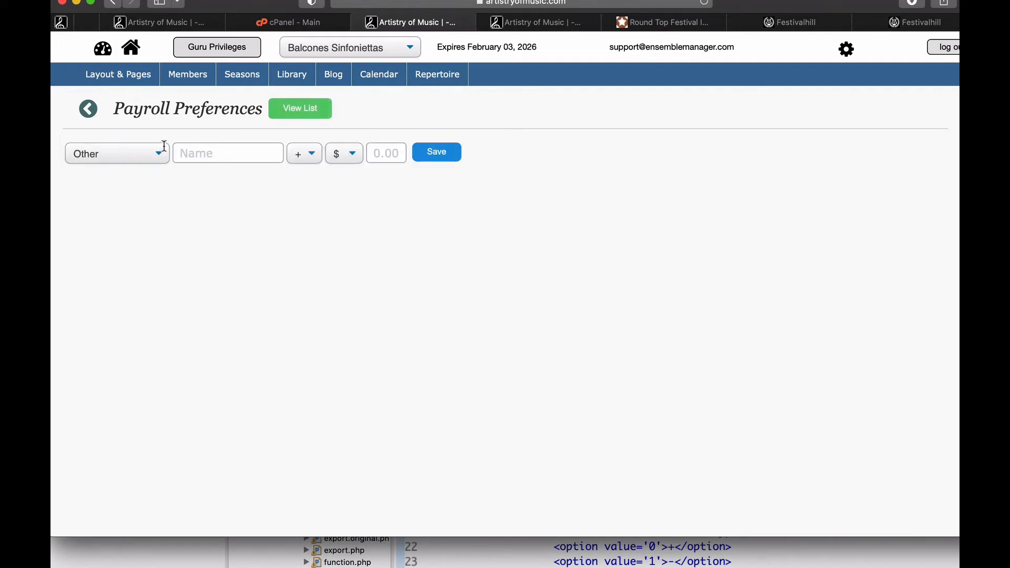
click(118, 152)
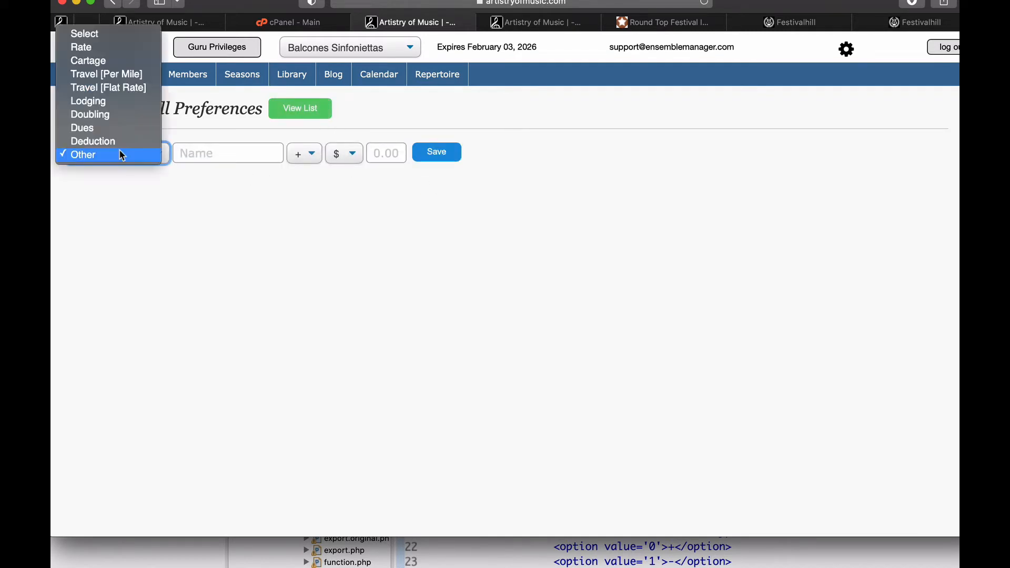
click(88, 60)
click(221, 157)
text(Harp)
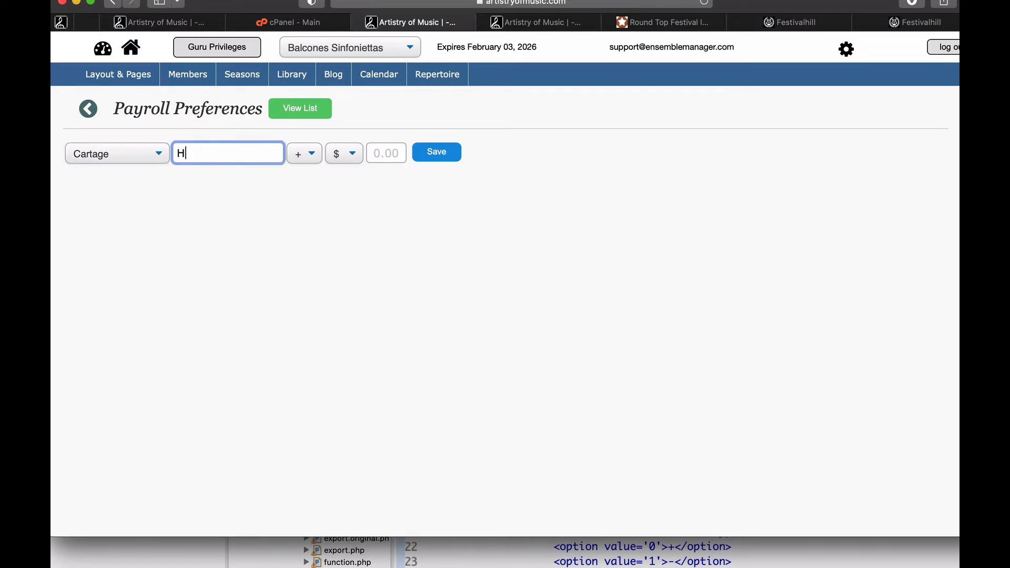
click(385, 154)
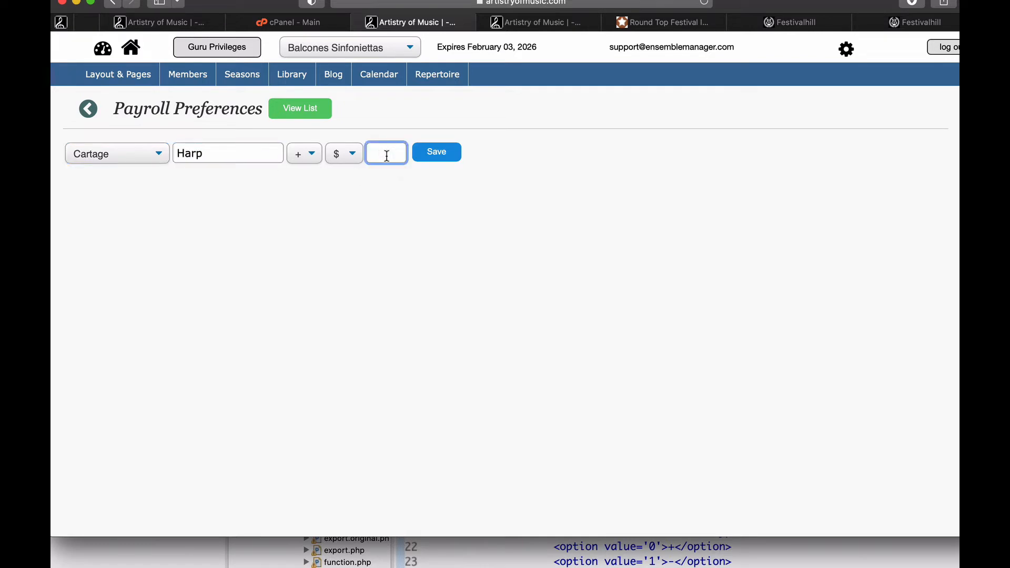
text(50)
click(460, 154)
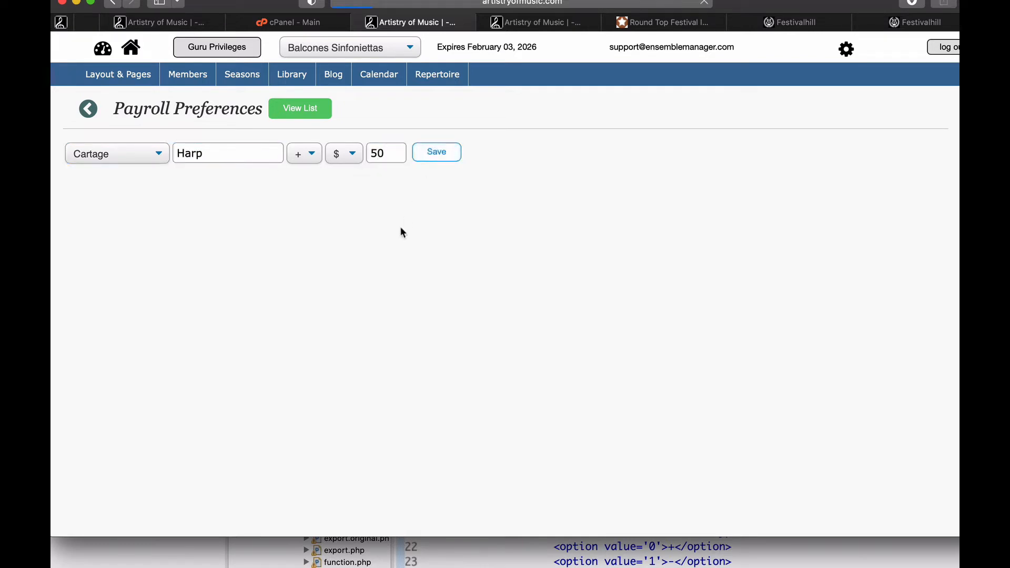
Create and save a Cartage payroll type named Timpani with a positive amount of $60
click(316, 109)
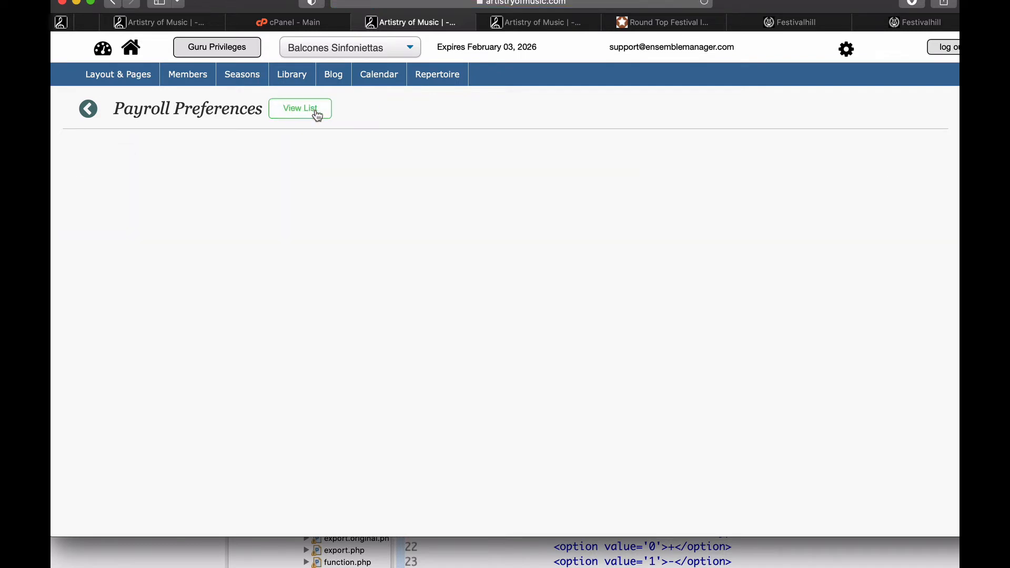
click(129, 153)
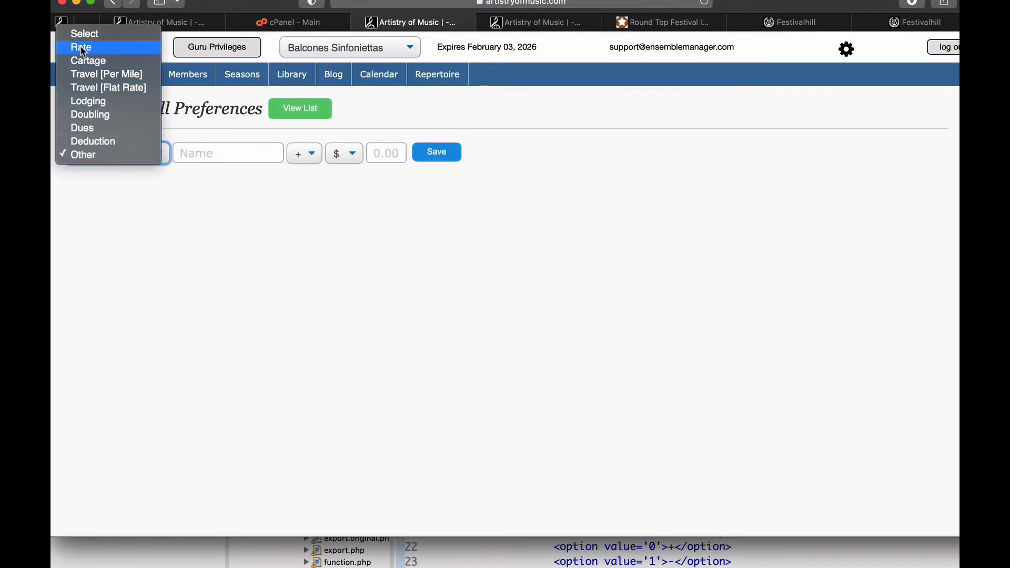
click(90, 67)
click(191, 152)
text(T)
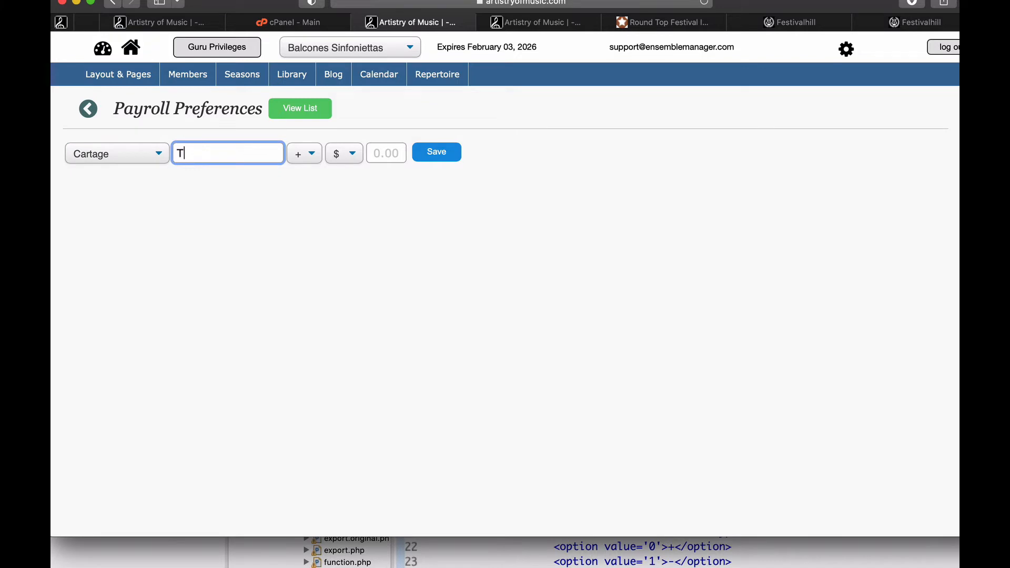
text(impani)
click(386, 157)
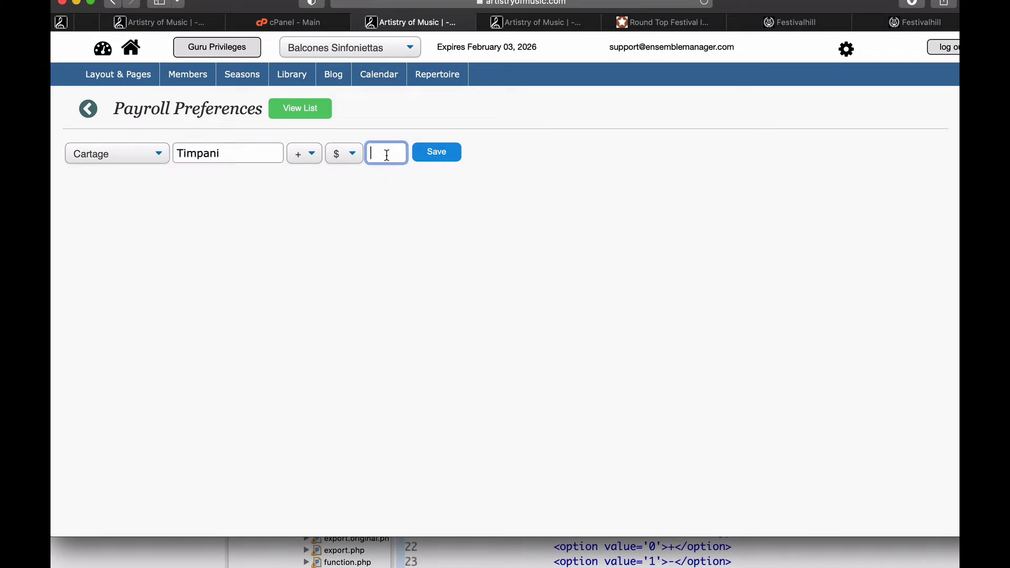
text(60)
click(439, 156)
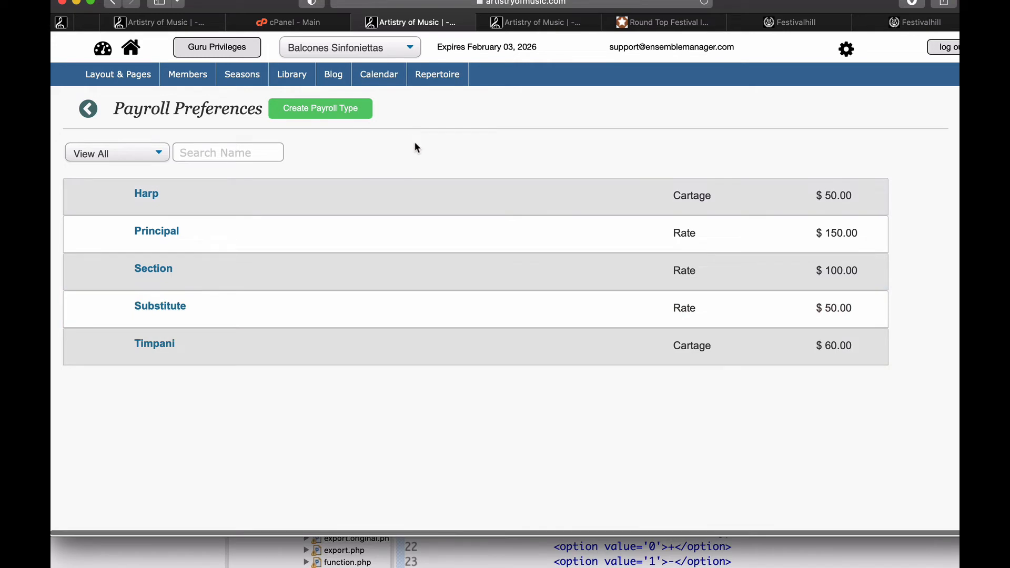
Create and save a Travel [Per Mile] payroll type named Standard with a positive amount of 55.6 cents (¢)
click(321, 110)
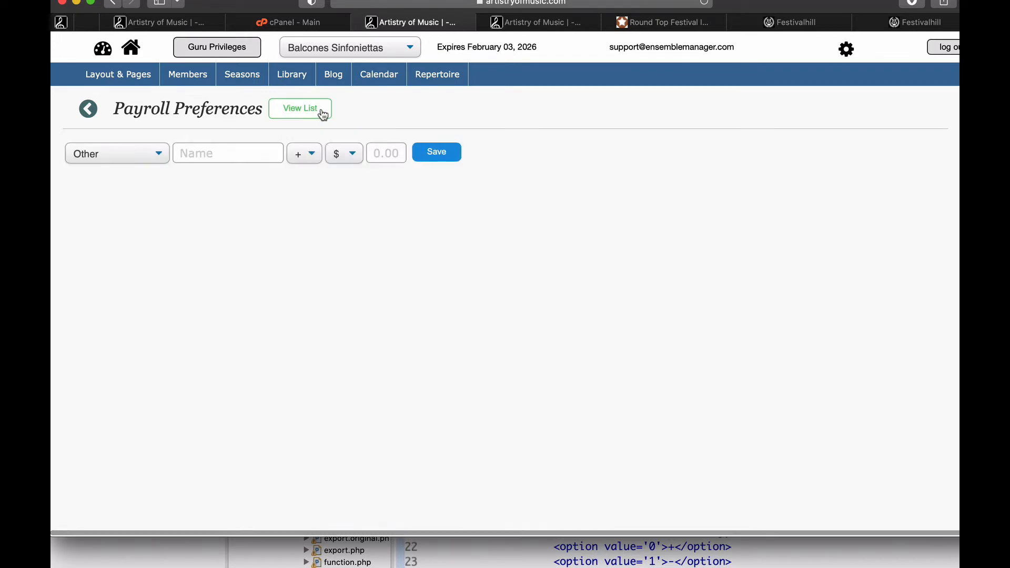
click(138, 152)
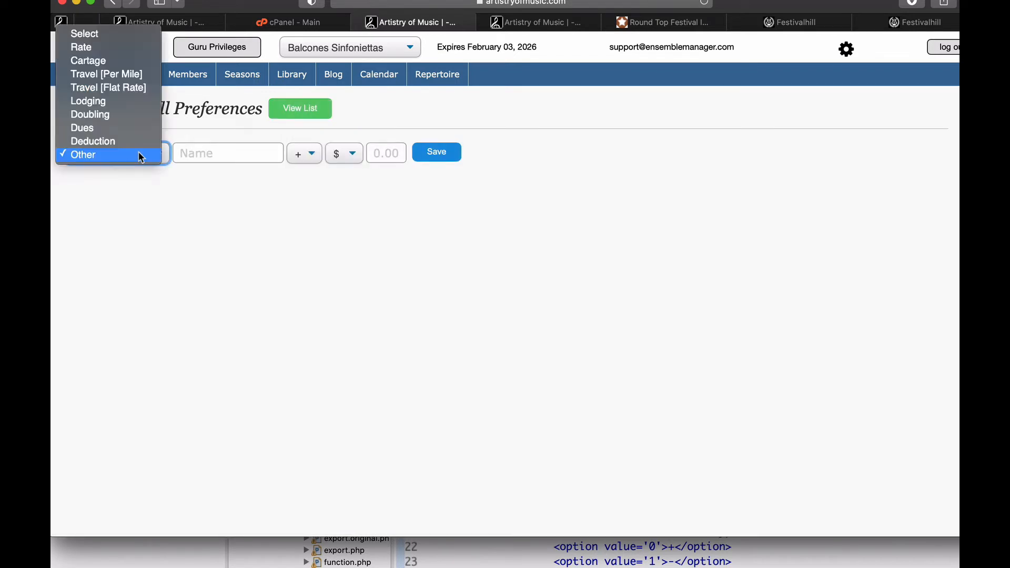
click(110, 73)
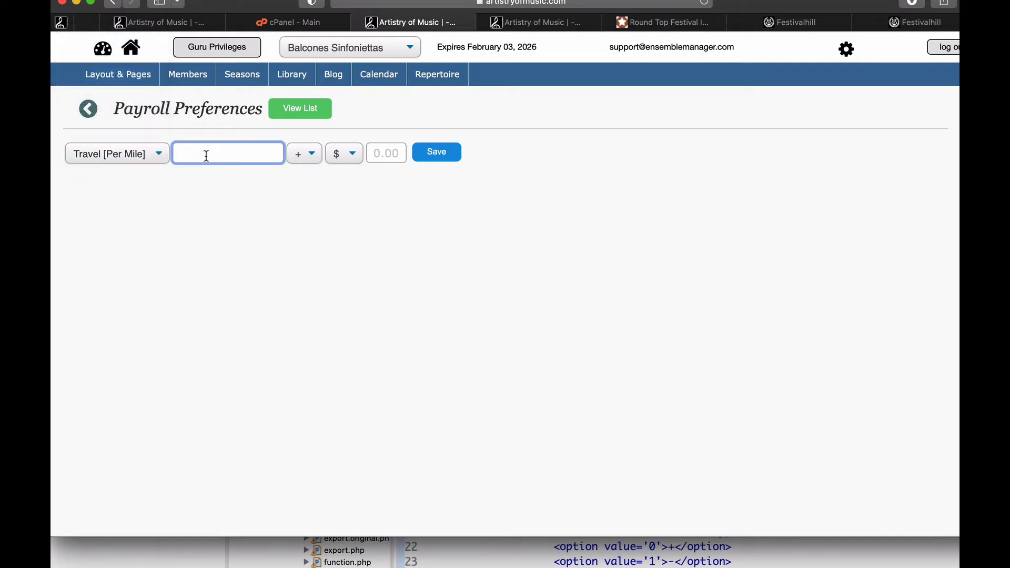
text(Sta)
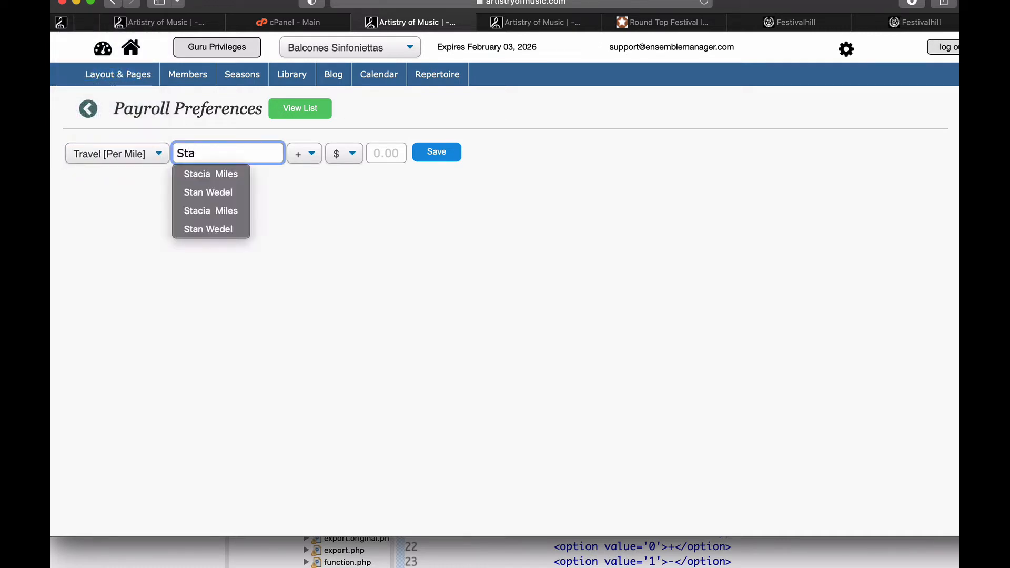
text(ndard)
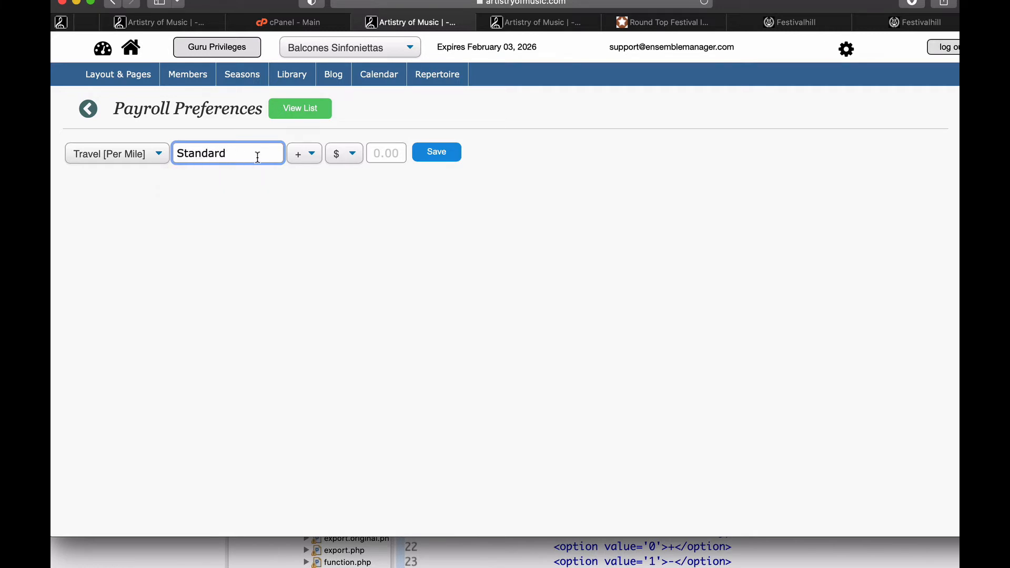
click(351, 153)
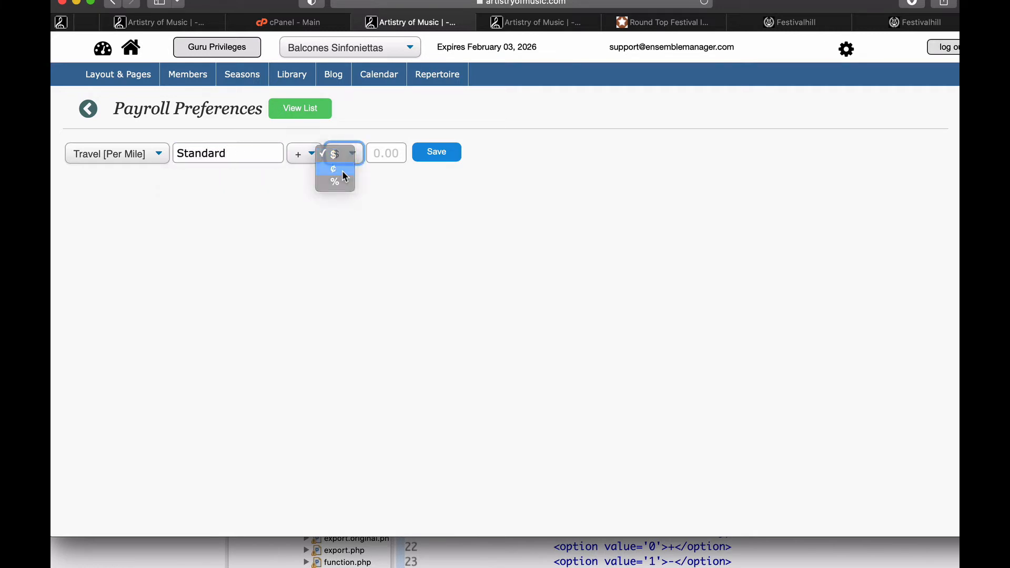
click(384, 157)
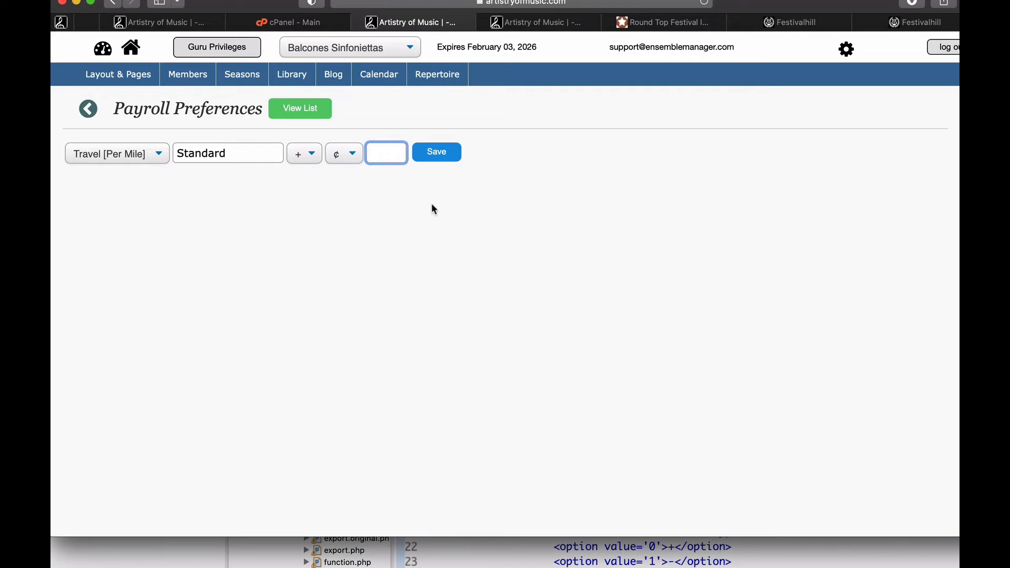
text(55.)
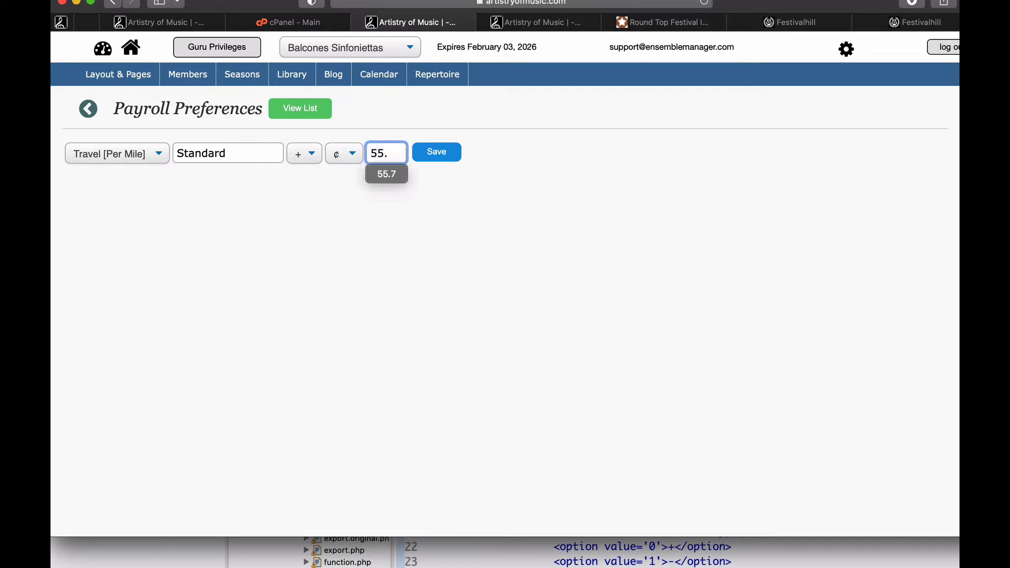
text(6)
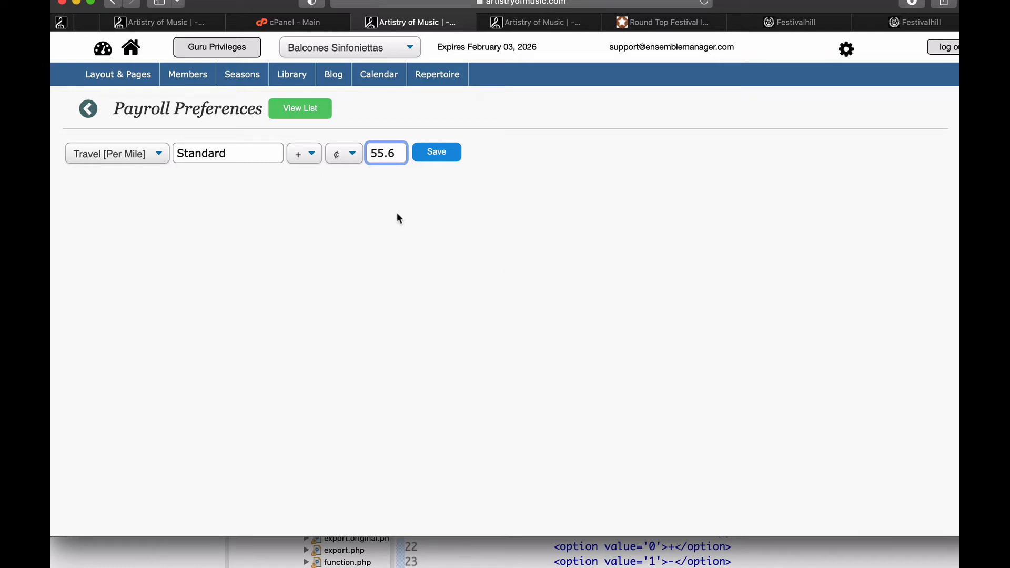
click(434, 154)
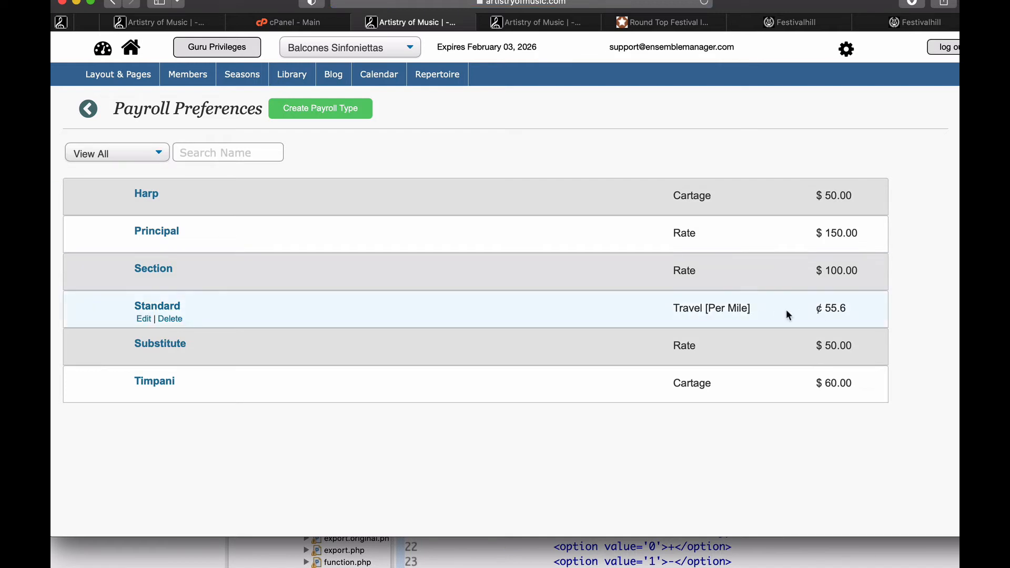
Create and save a Travel [Per Mile] payroll type named Special with a positive amount of 60 cents (¢)
click(295, 113)
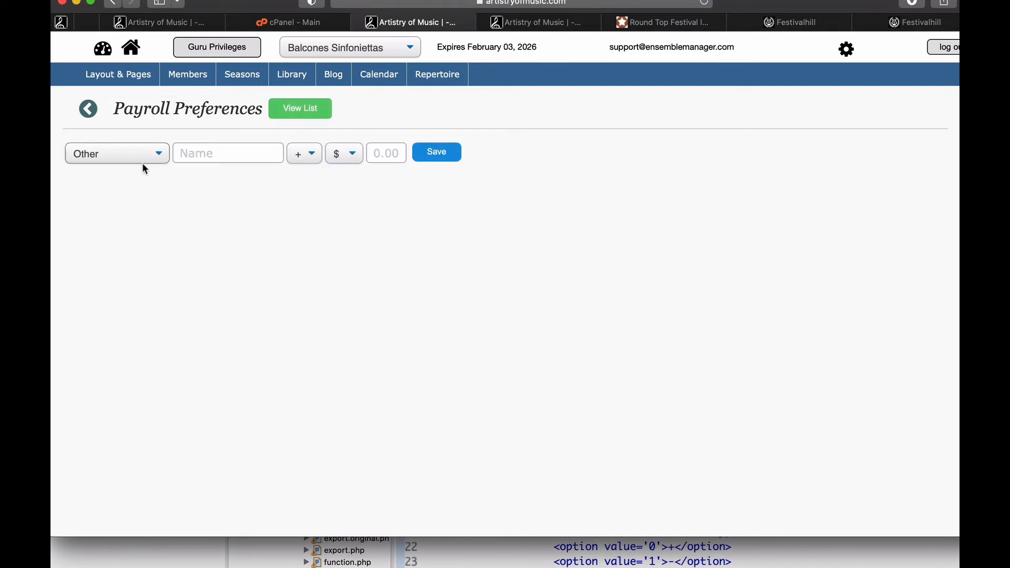
click(143, 163)
click(106, 75)
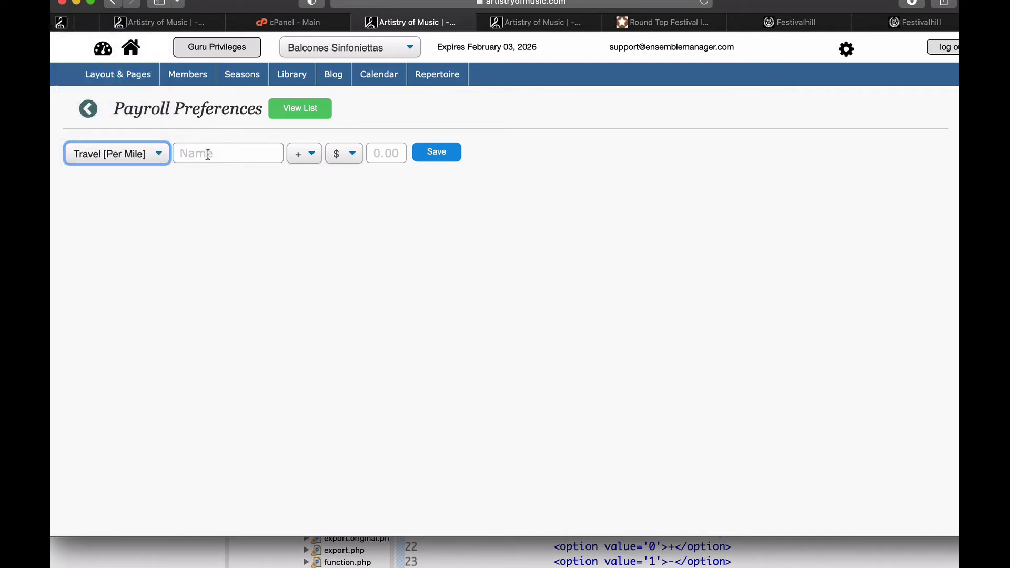
click(210, 154)
text(S)
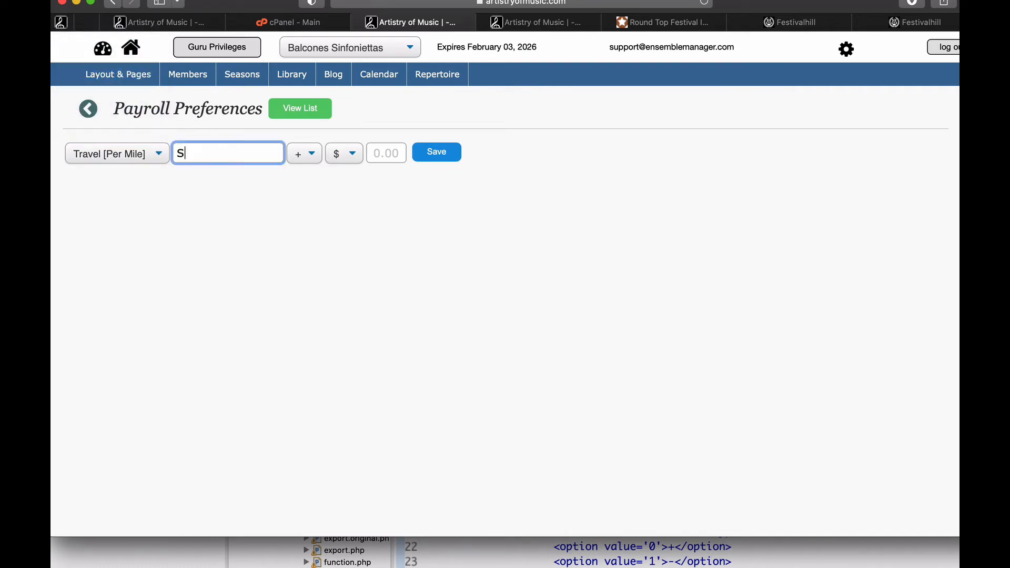
text(pecial Rate)
key(BackSpace)
key(BackSpace)
key(BackSpace)
key(BackSpace)
key(BackSpace)
click(348, 158)
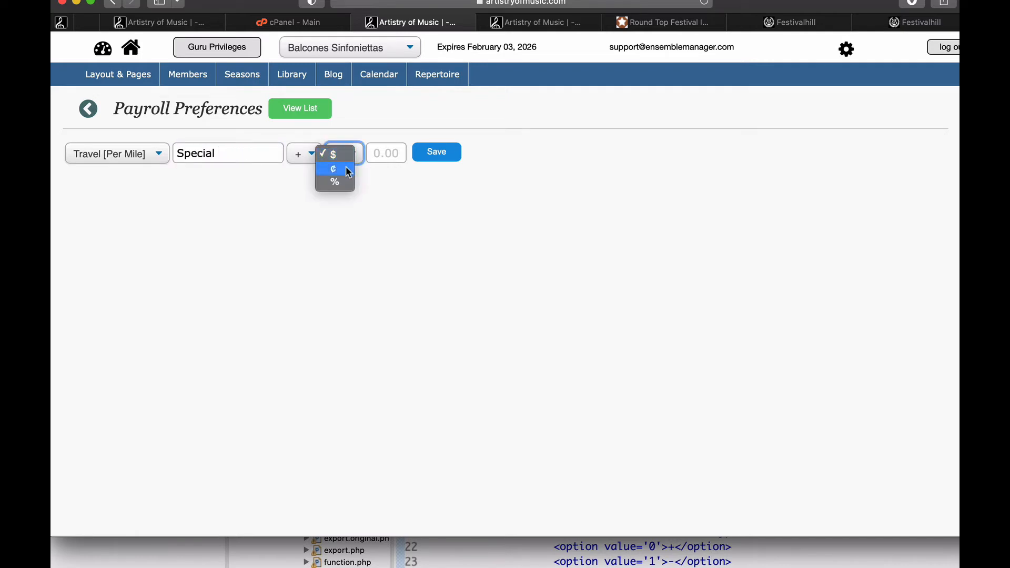
click(334, 168)
click(387, 154)
text(60)
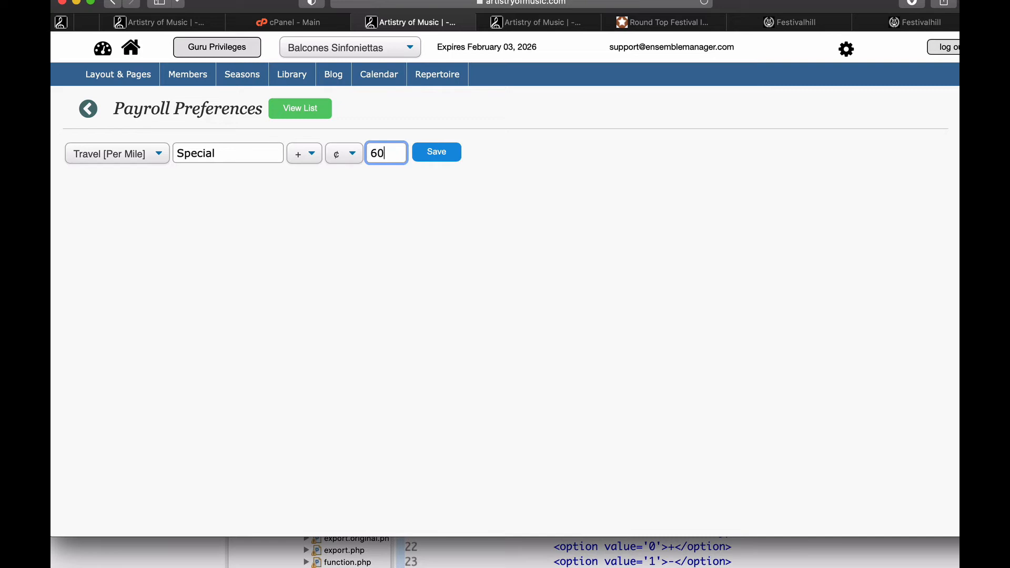
click(439, 157)
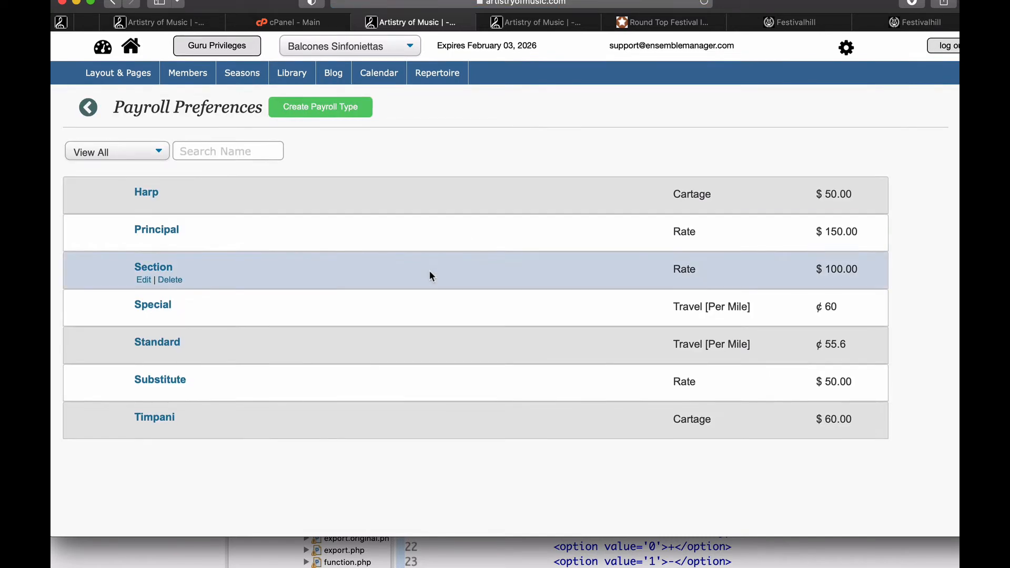
Create and save a Travel [Flat Rate] payroll type named Single with a positive amount of $250
click(325, 112)
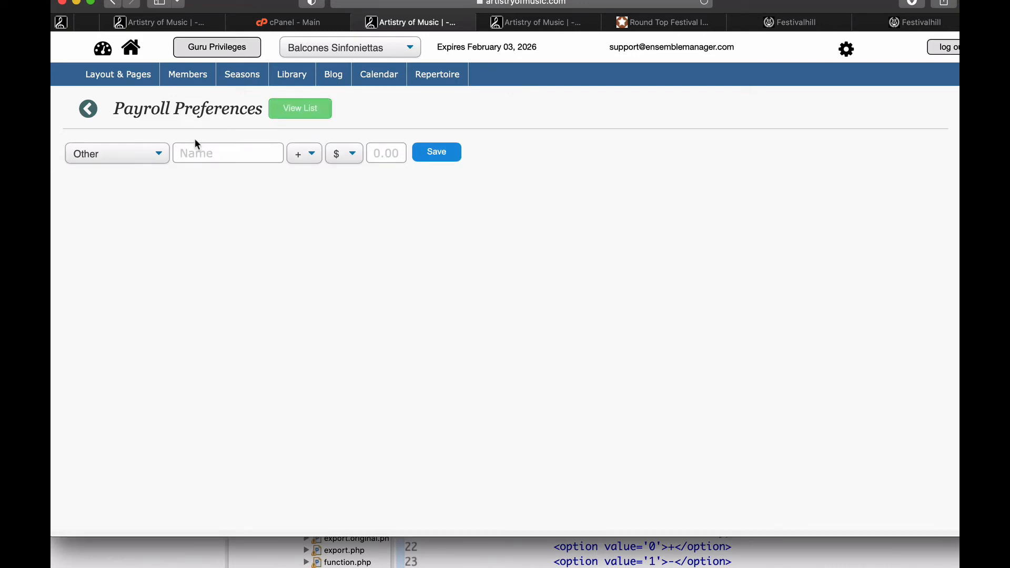
click(125, 151)
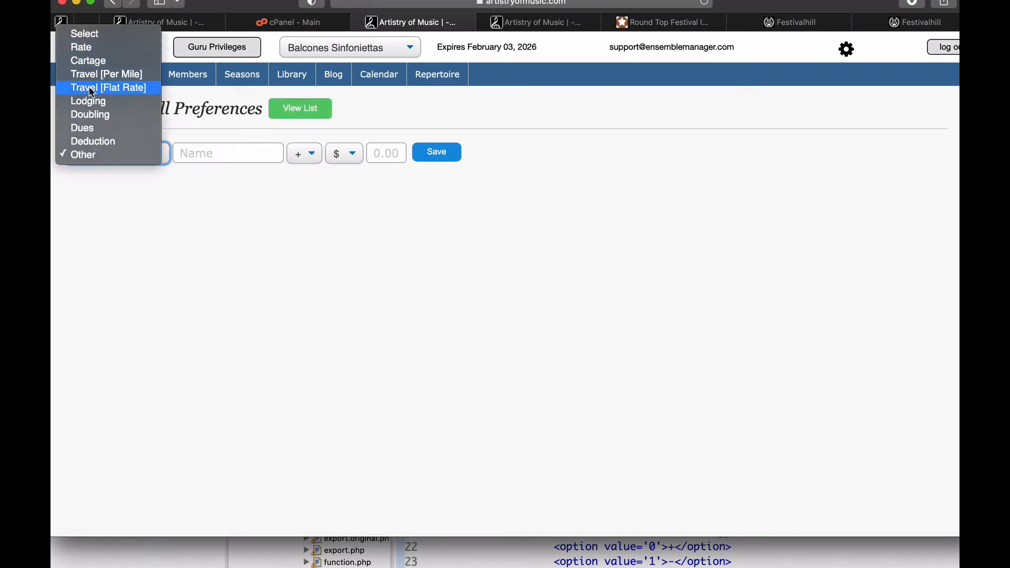
click(108, 87)
click(208, 153)
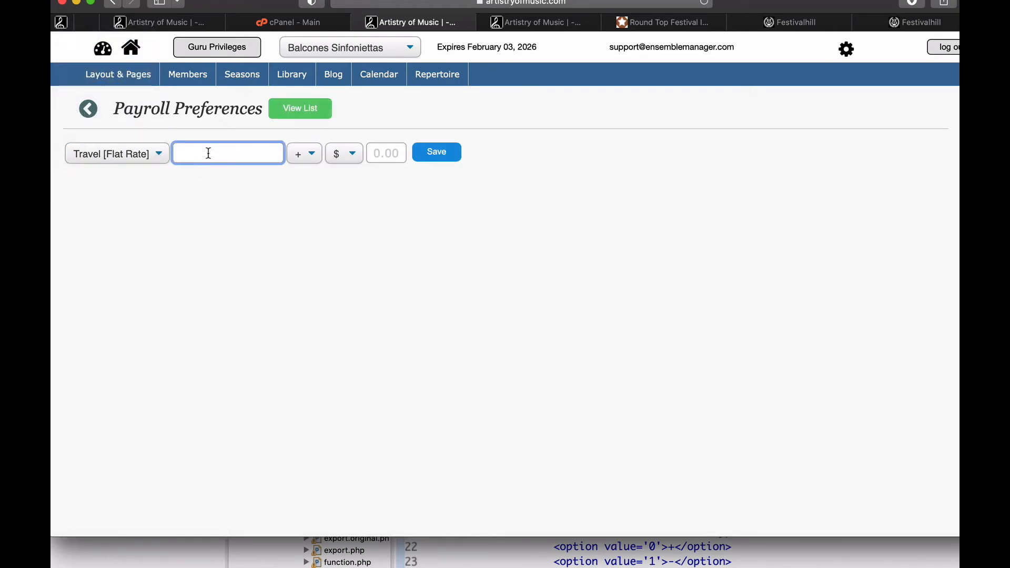
text(Standard)
key(super+a)
key(BackSpace)
text(Single)
click(379, 153)
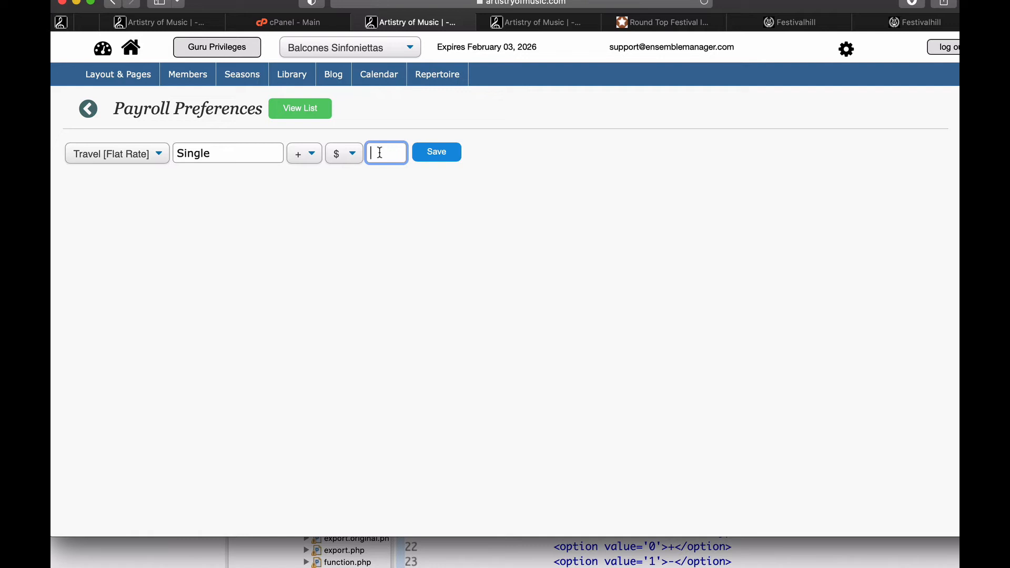
text(59)
key(BackSpace)
key(BackSpace)
text(250)
click(429, 154)
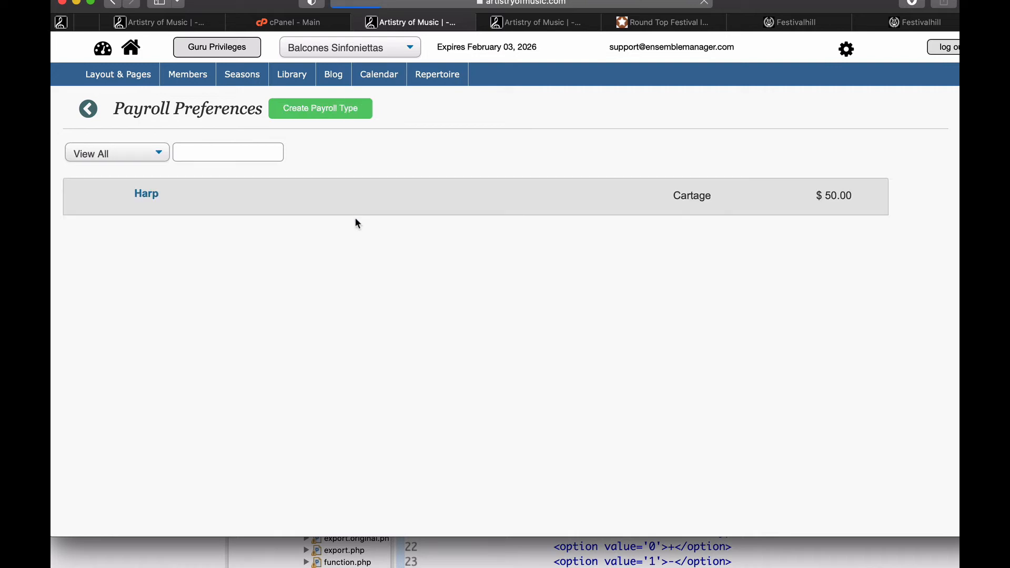
Create and save a Travel [Flat Rate] payroll type named Carpool with a positive amount of $300
click(284, 108)
click(140, 158)
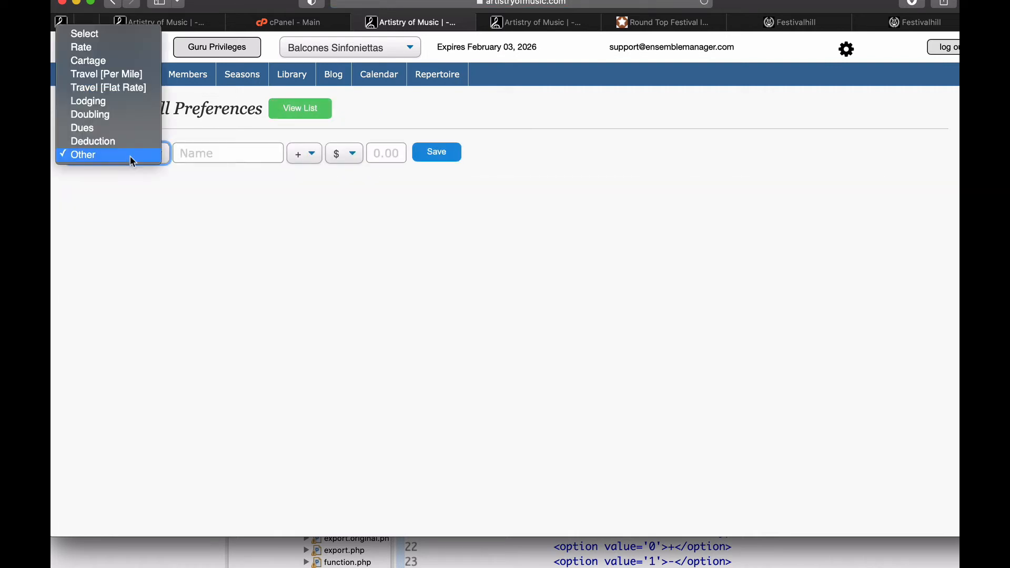
key(Return)
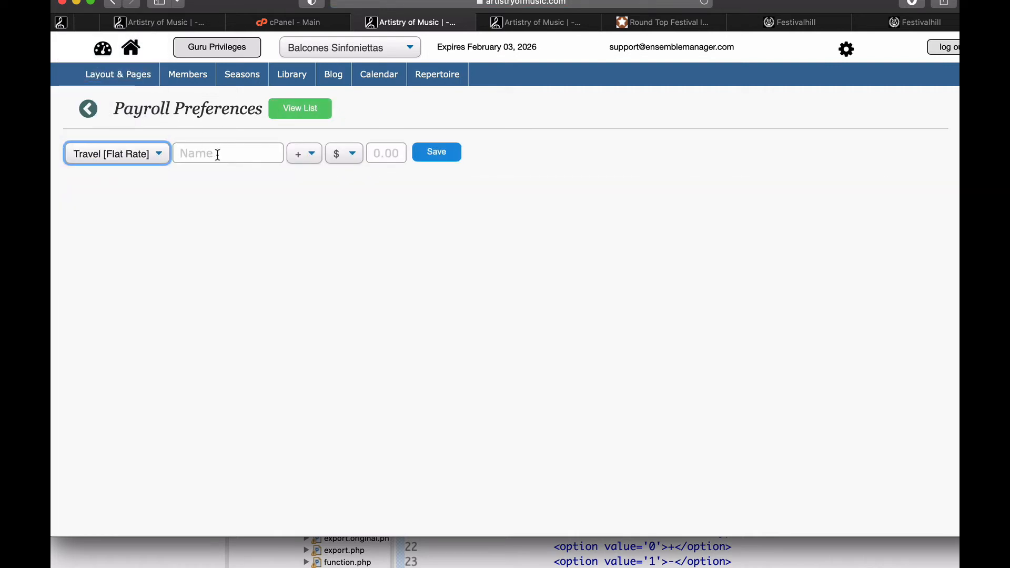
click(217, 154)
text(Carpool)
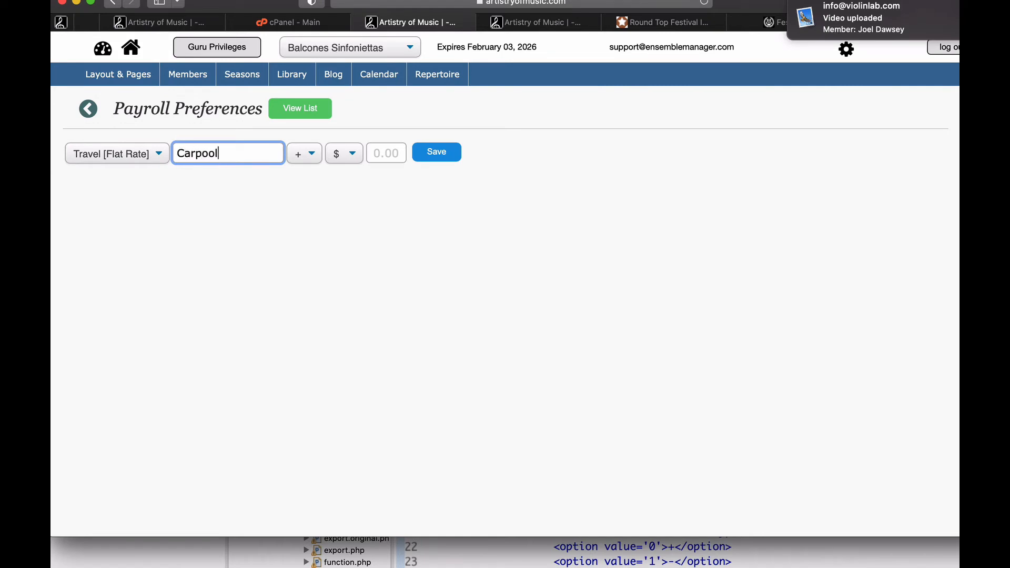
click(390, 152)
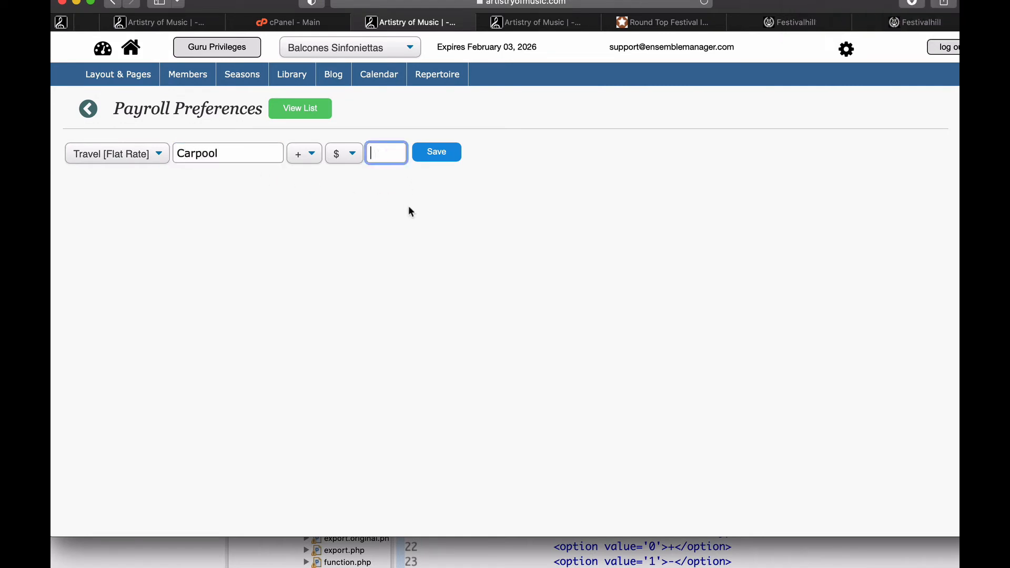
text(300)
click(438, 154)
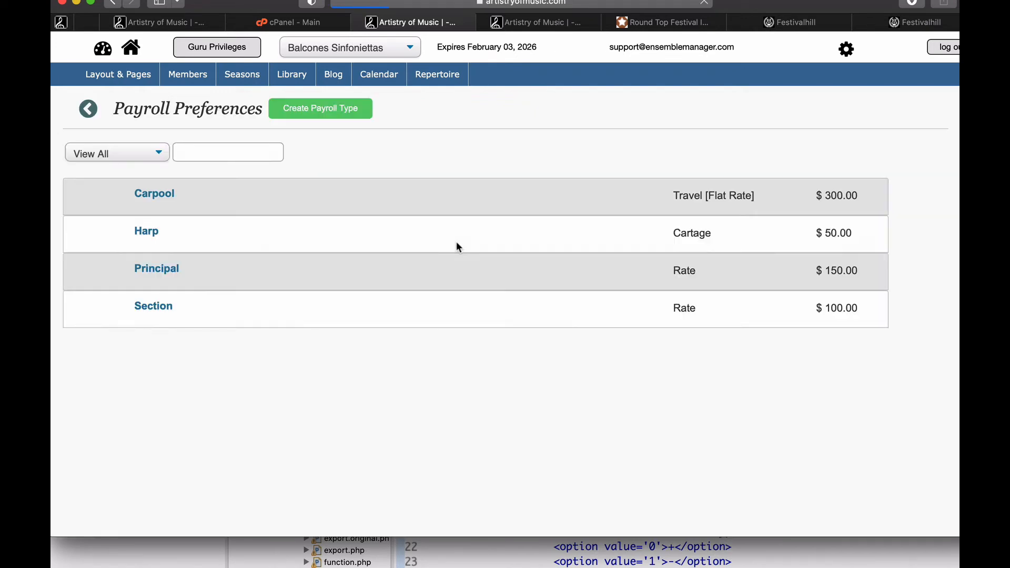
Create and save a Doubling payroll type named Woodwind with a positive amount of $50
click(316, 117)
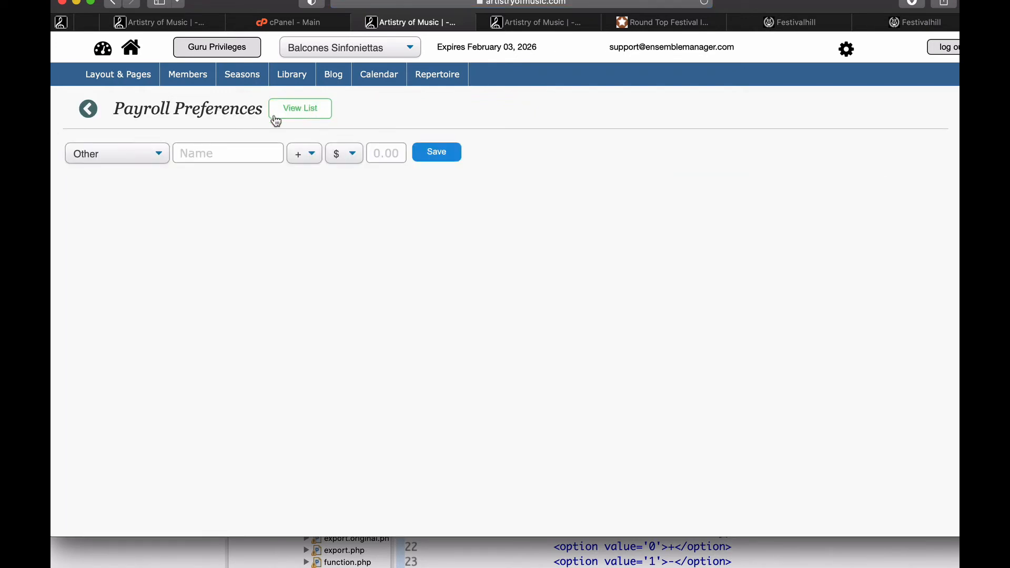
click(116, 153)
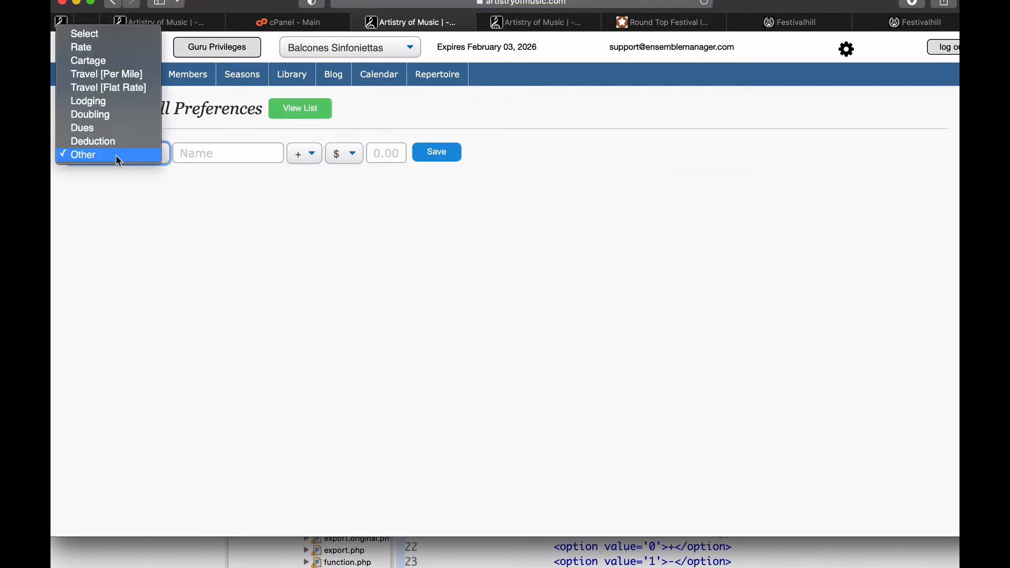
click(108, 120)
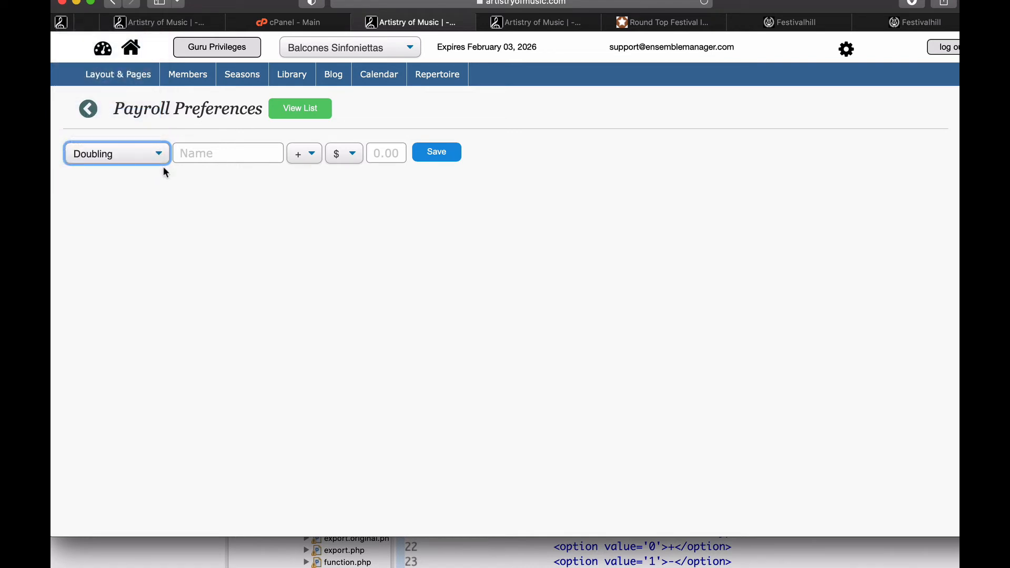
click(214, 160)
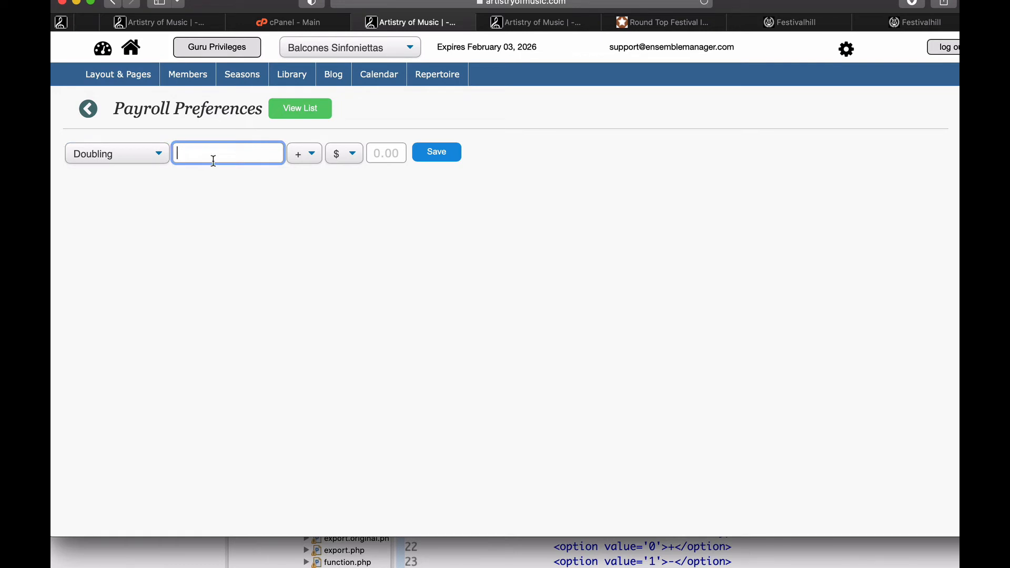
text(Woodwind)
click(382, 154)
text(50)
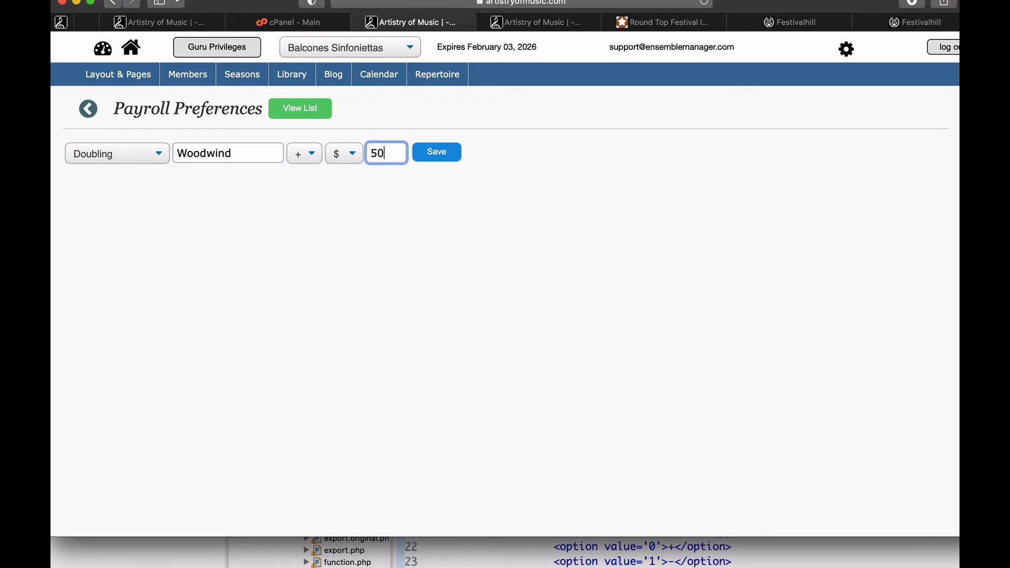
click(460, 202)
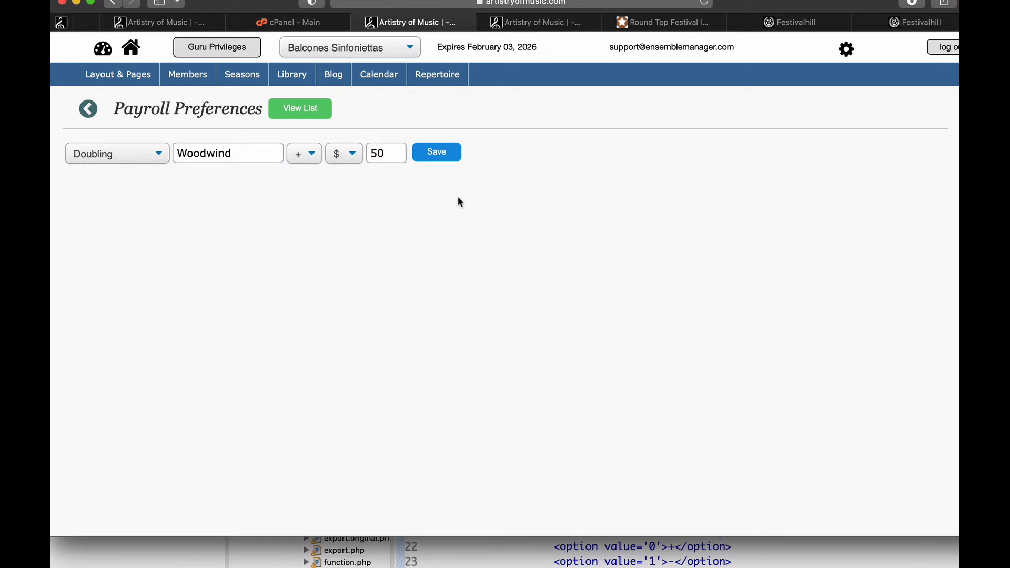
click(437, 155)
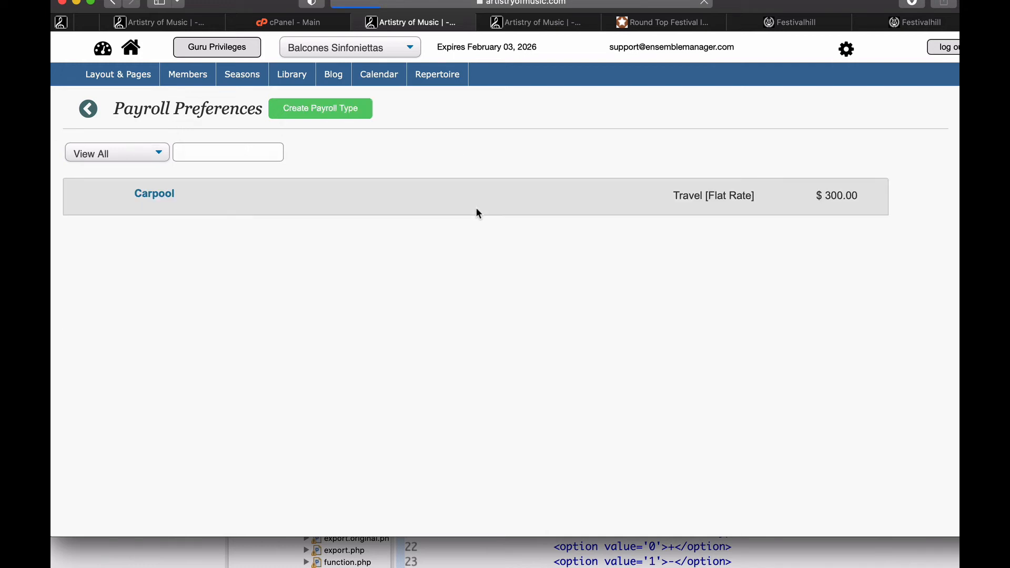
Start a new Doubling payroll type named Percussion and set its amount unit to percent (%)
click(337, 112)
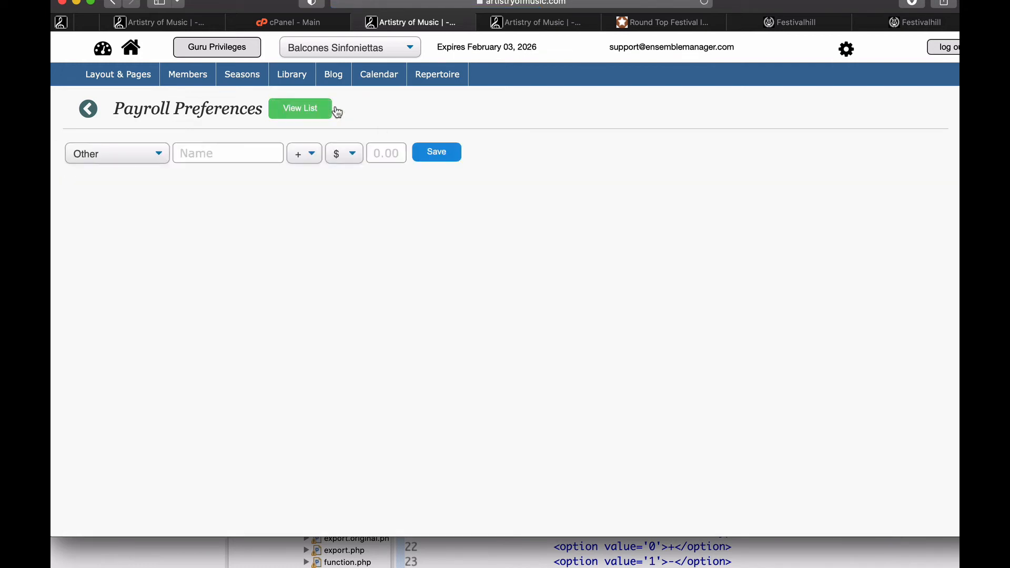
click(158, 154)
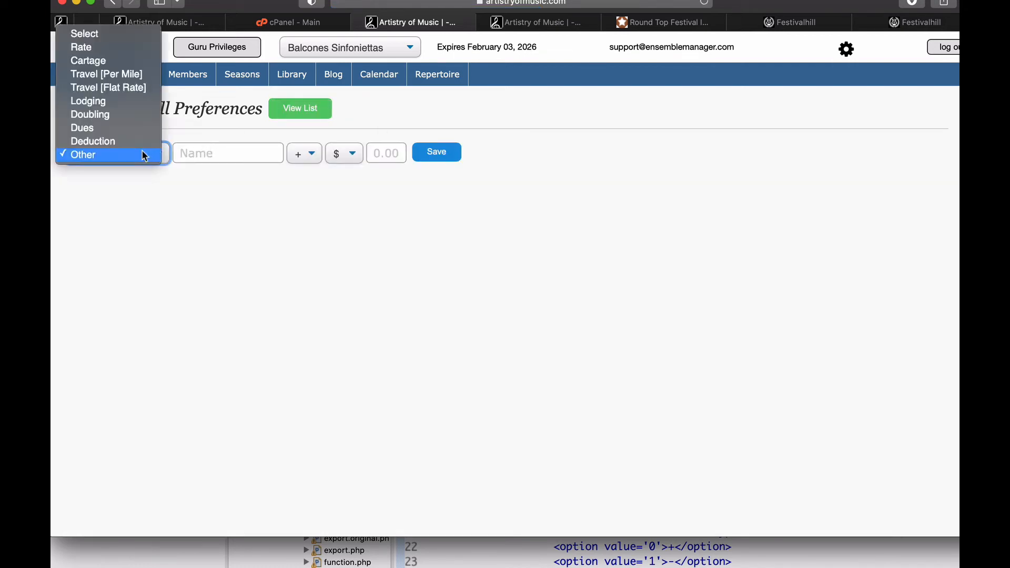
click(105, 115)
click(212, 153)
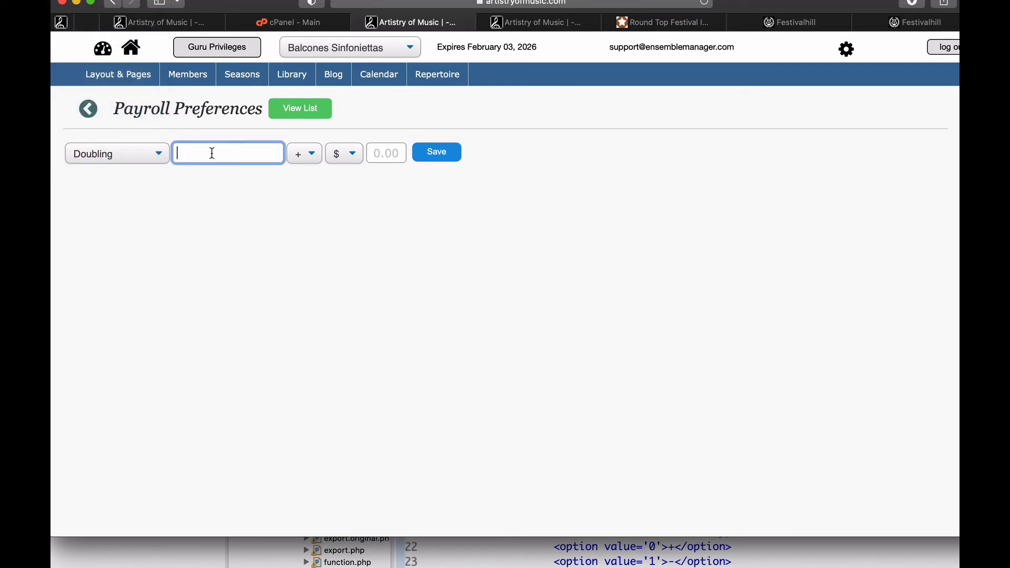
text(Percussion)
click(254, 179)
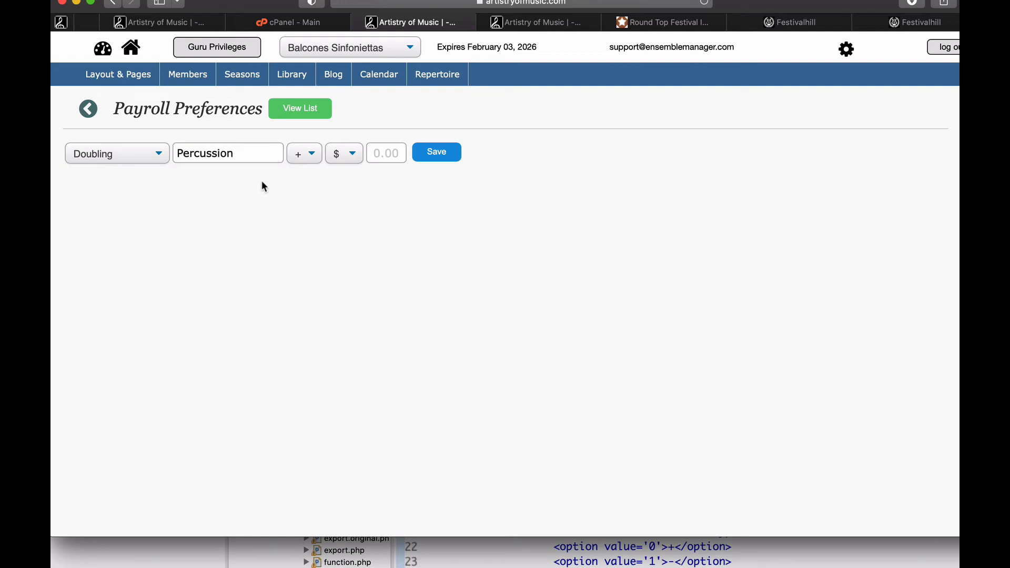
click(344, 154)
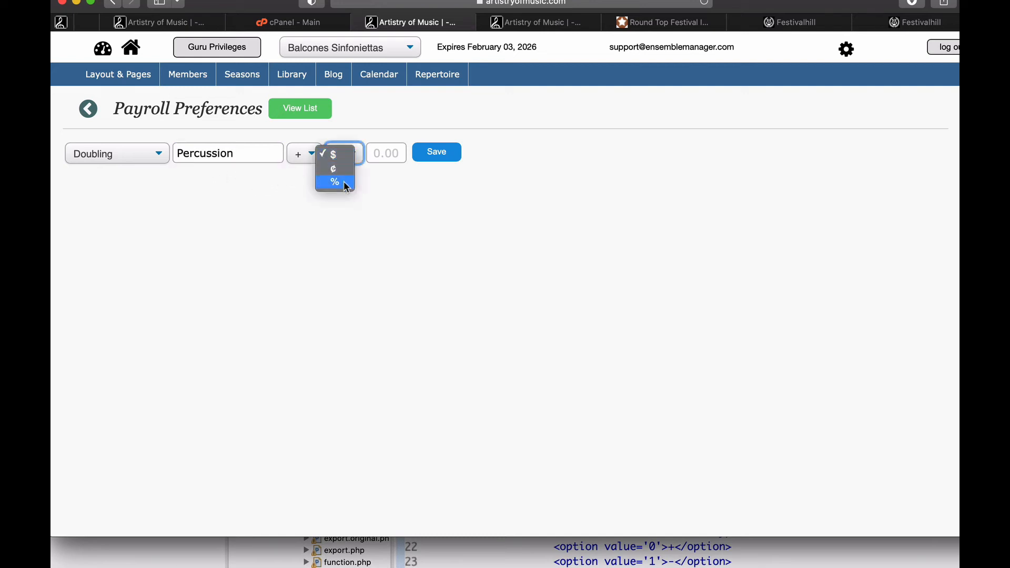
click(346, 182)
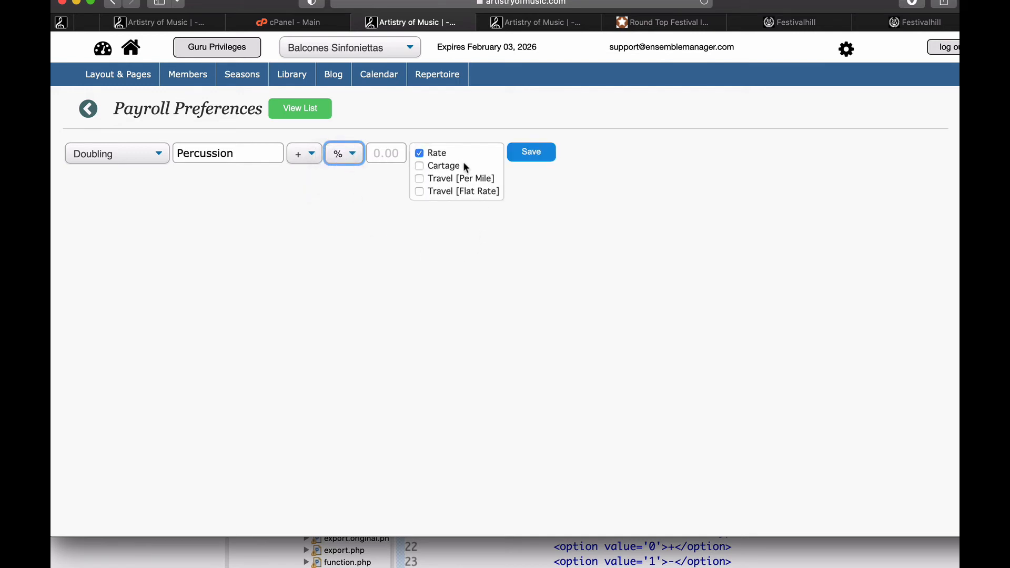
Examine the categories the Percussion percentage can apply to and the list of available payroll types
scroll(471, 163, down, 3)
scroll(471, 163, up, 3)
scroll(471, 163, down, 1)
scroll(473, 167, down, 1)
scroll(473, 167, up, 1)
scroll(473, 166, down, 3)
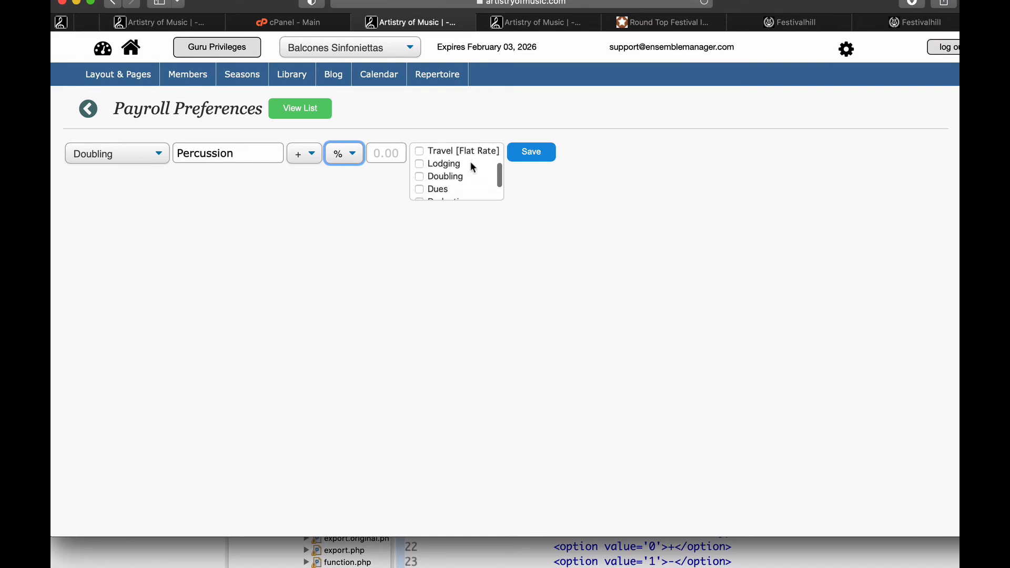
scroll(473, 167, up, 3)
click(112, 154)
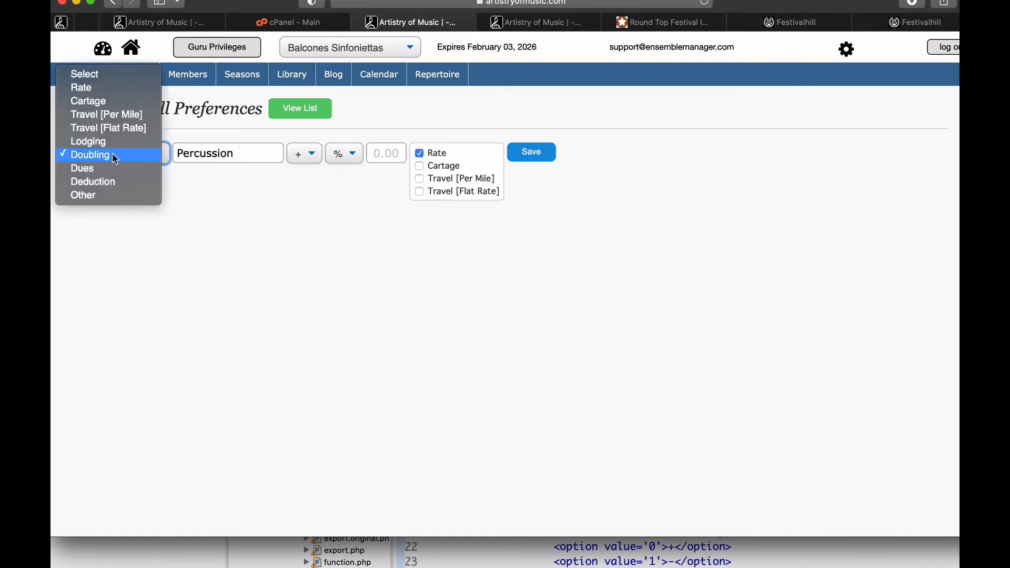
click(190, 226)
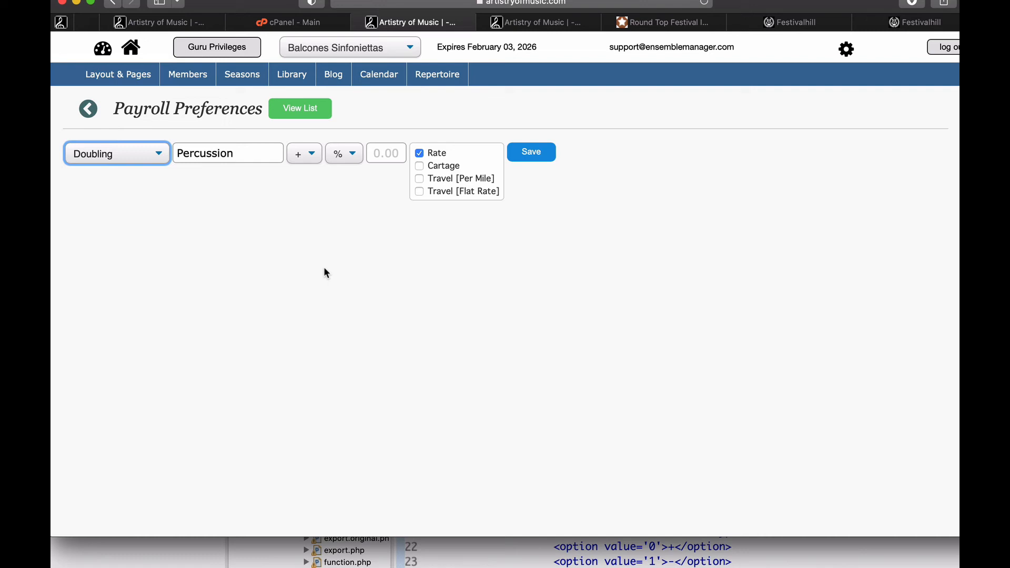
Set the Percussion doubling amount to 10 percent of Rate and save the payroll type
click(389, 154)
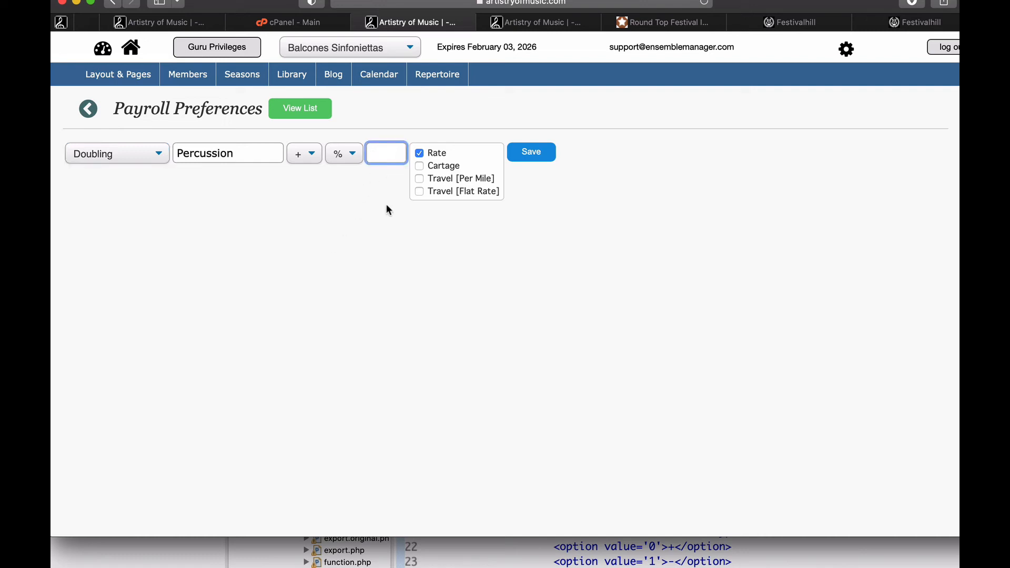
text(10)
click(373, 243)
click(395, 154)
click(532, 154)
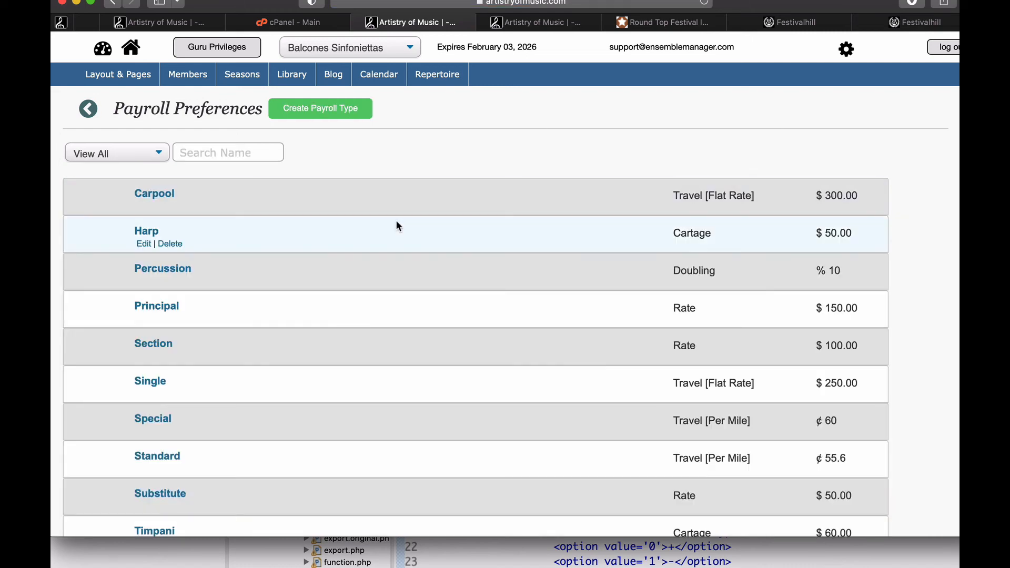
Start a new Dues payroll type named Union with a negative (-) sign
click(328, 106)
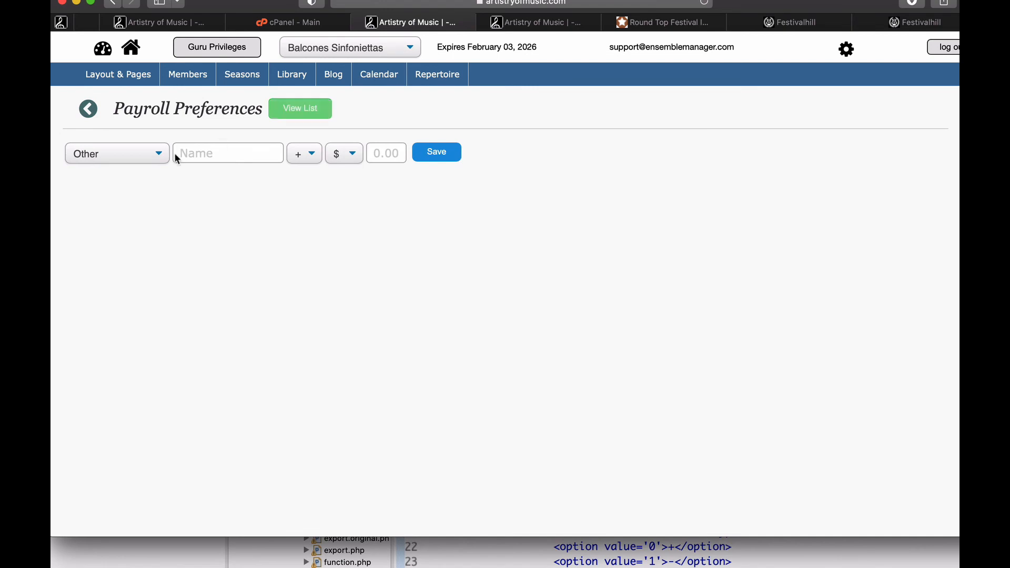
click(133, 156)
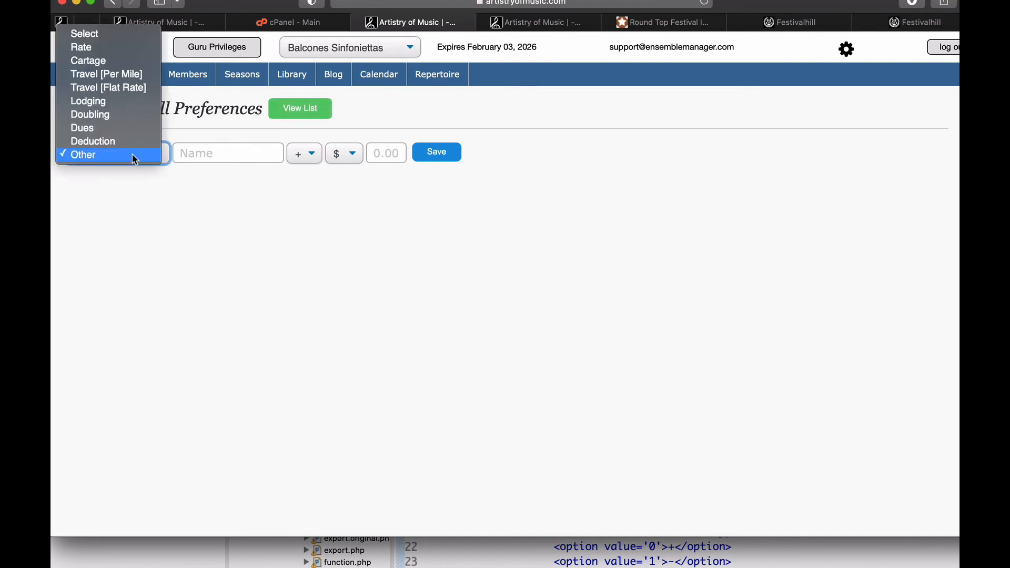
click(99, 130)
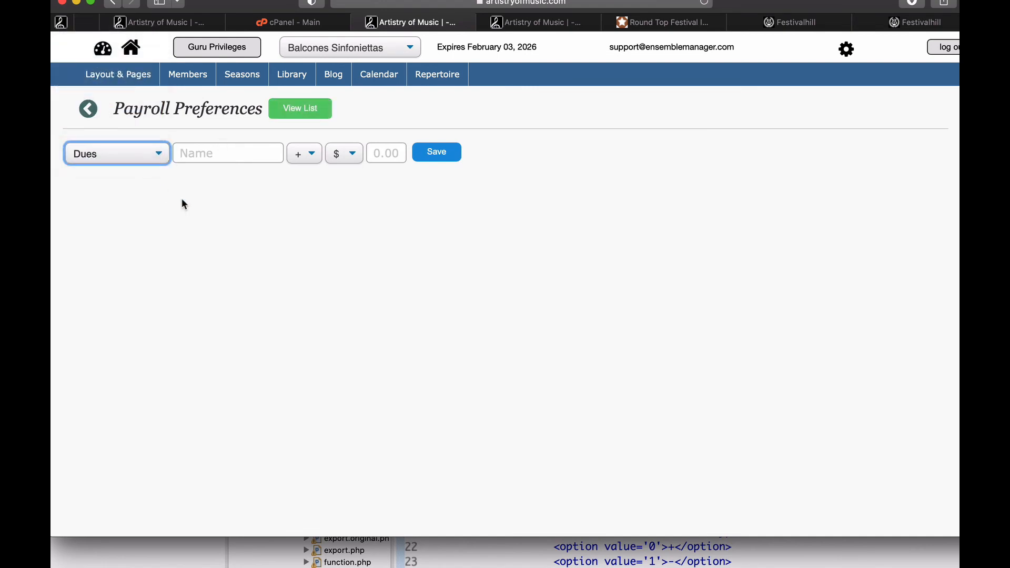
click(197, 151)
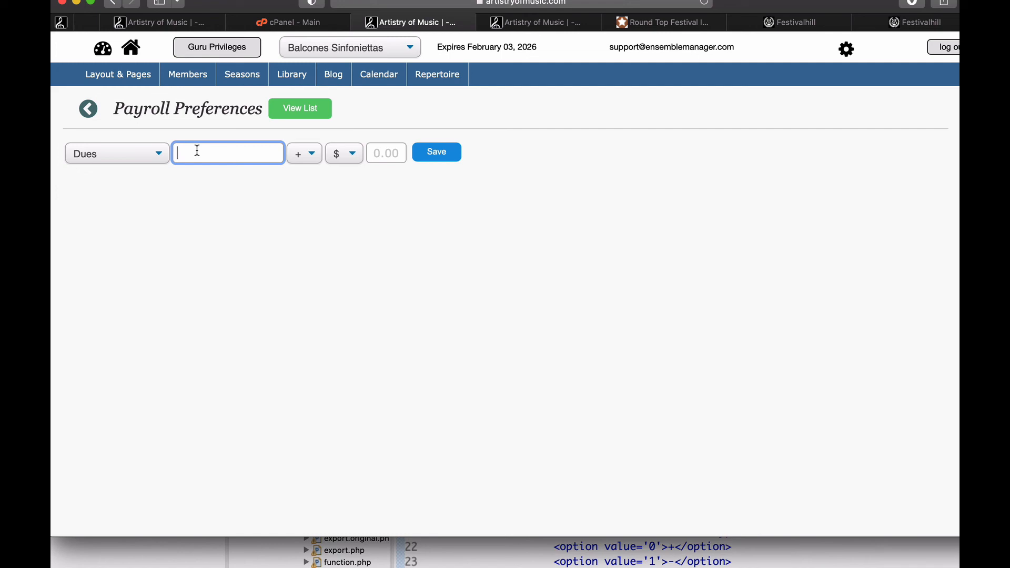
text(Union)
click(304, 154)
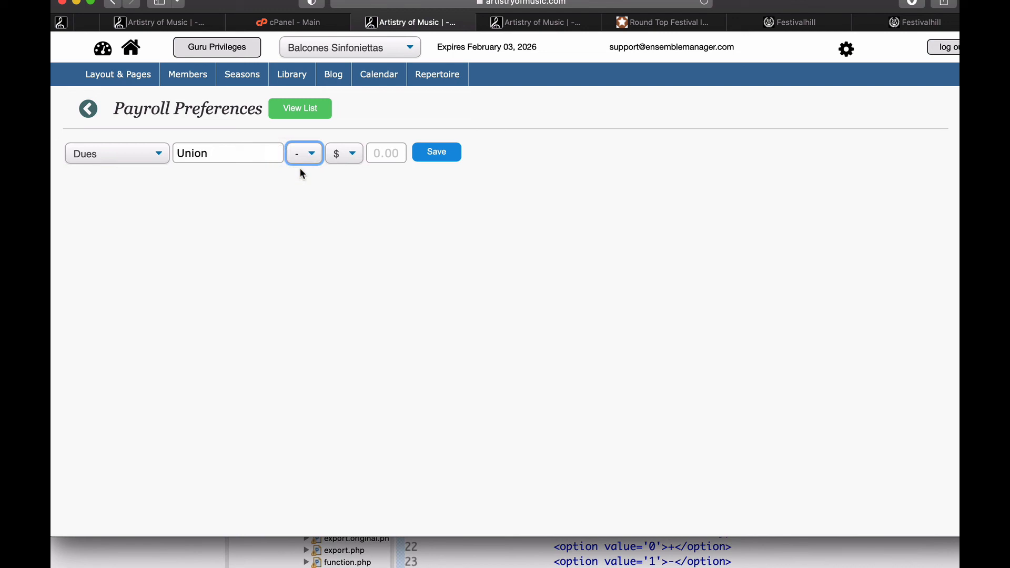
Set the Union dues to 20 percent applied to Rate and Cartage, and save the payroll type
click(336, 155)
click(338, 181)
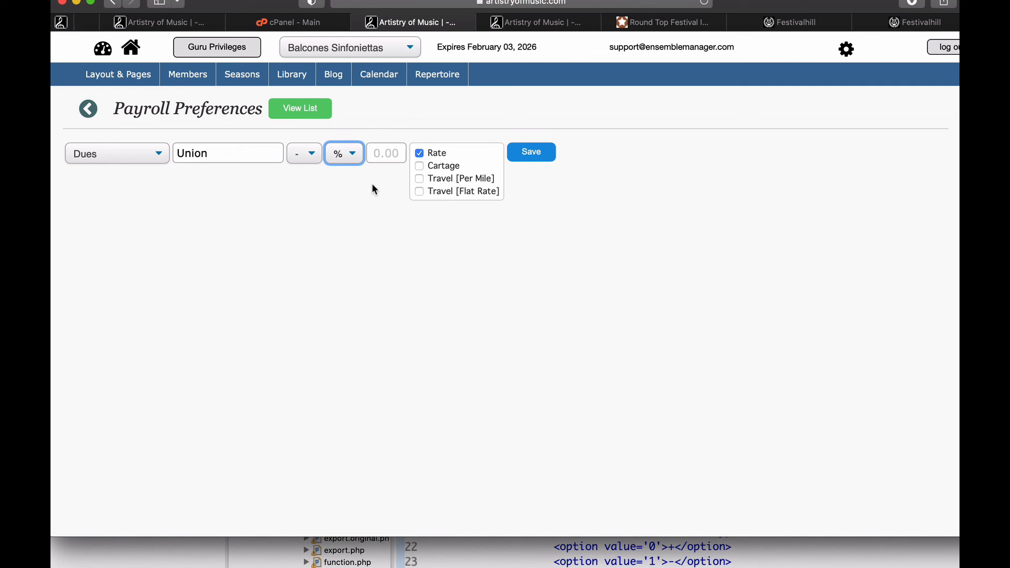
click(420, 166)
click(377, 151)
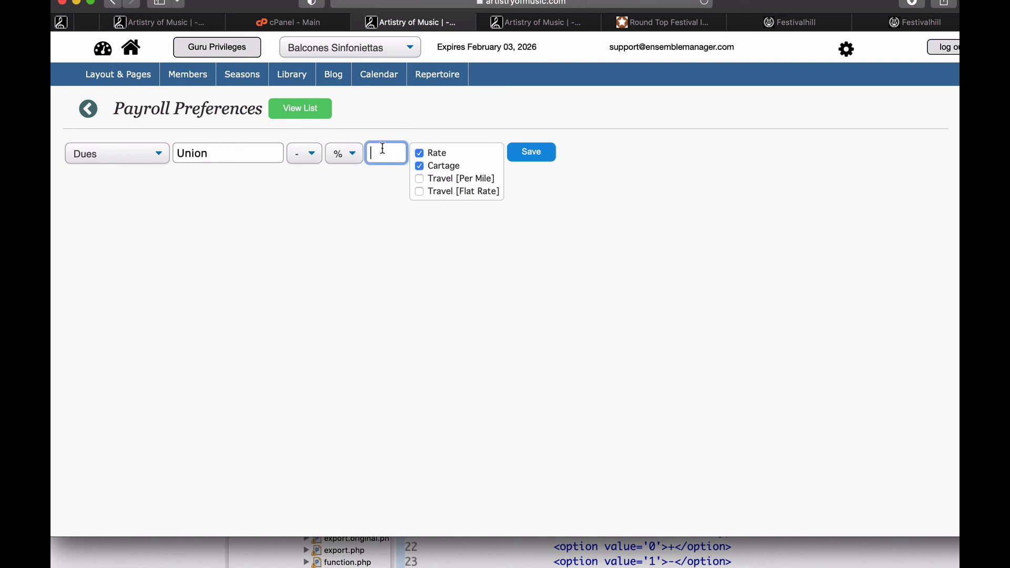
text(20)
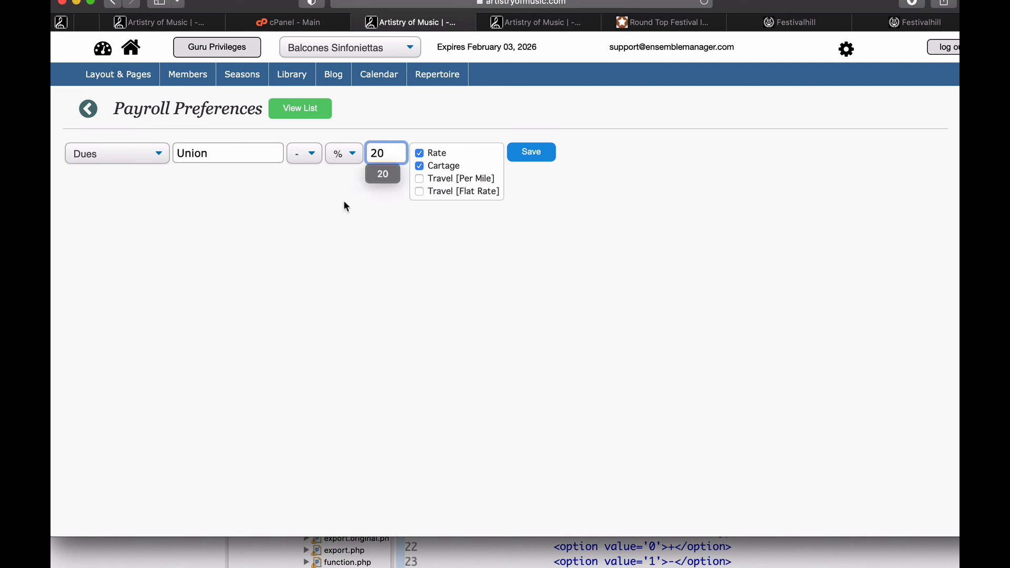
click(375, 208)
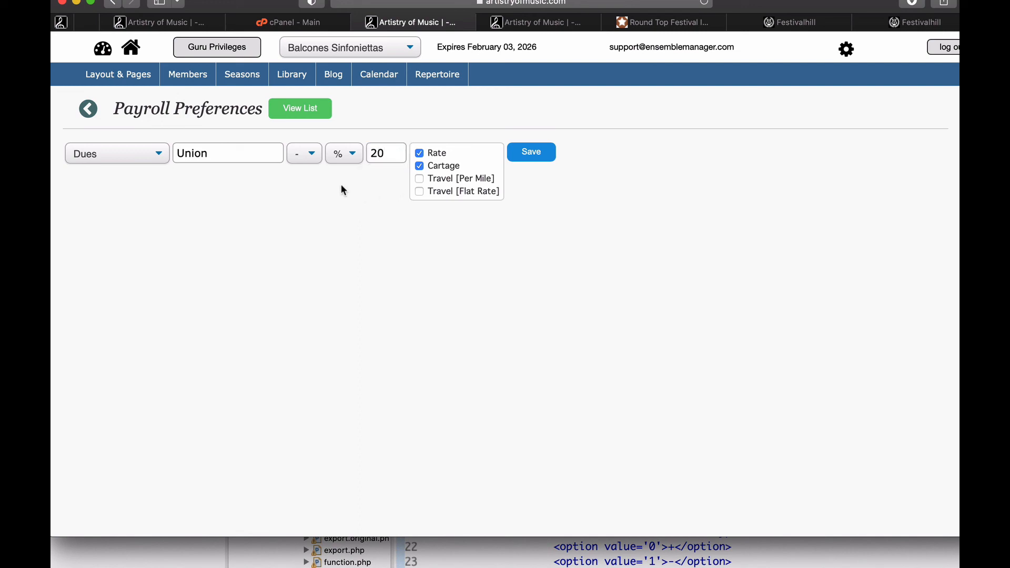
click(548, 159)
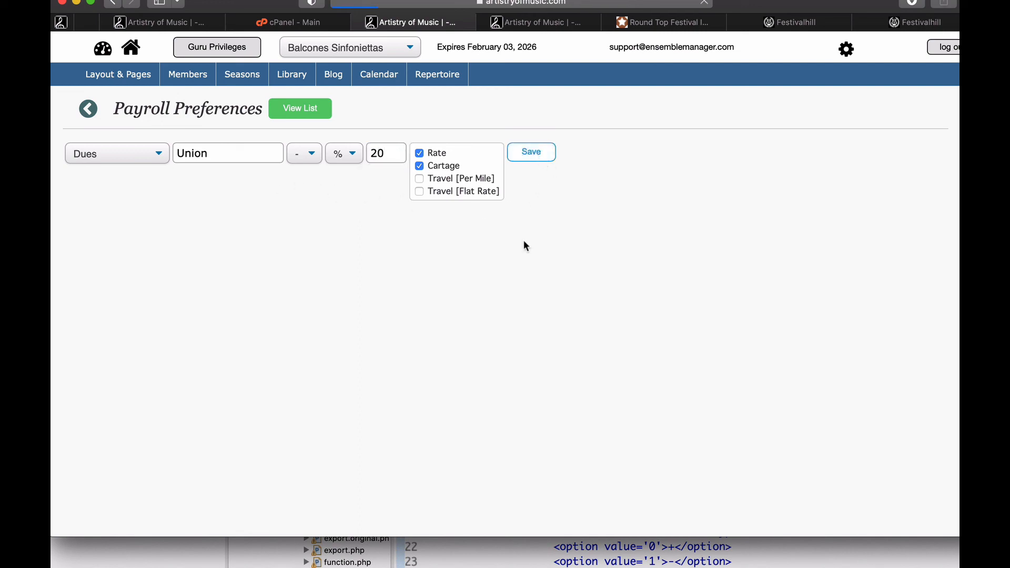
scroll(517, 308, down, 4)
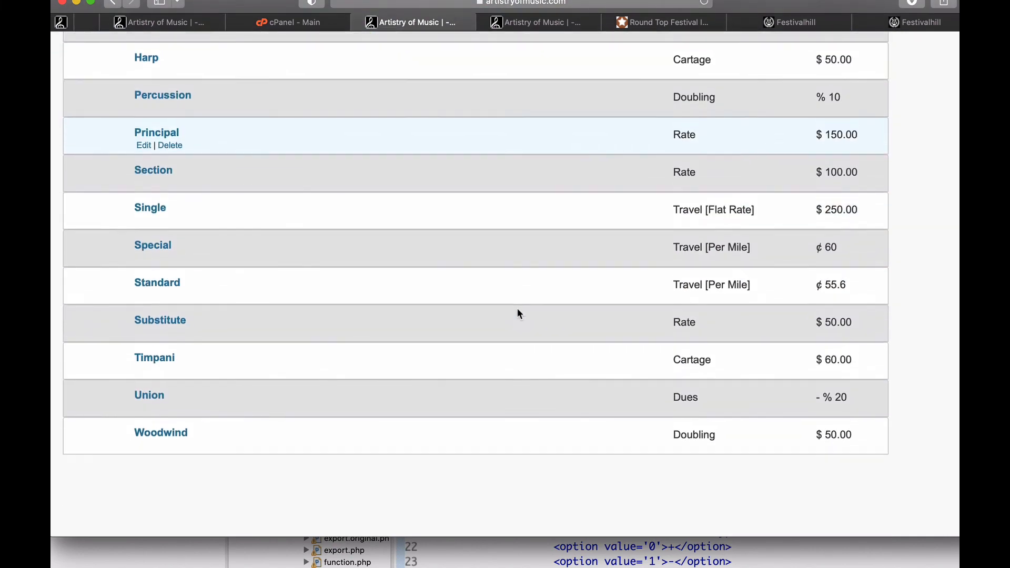
scroll(517, 308, up, 4)
scroll(517, 313, down, 4)
scroll(518, 313, up, 4)
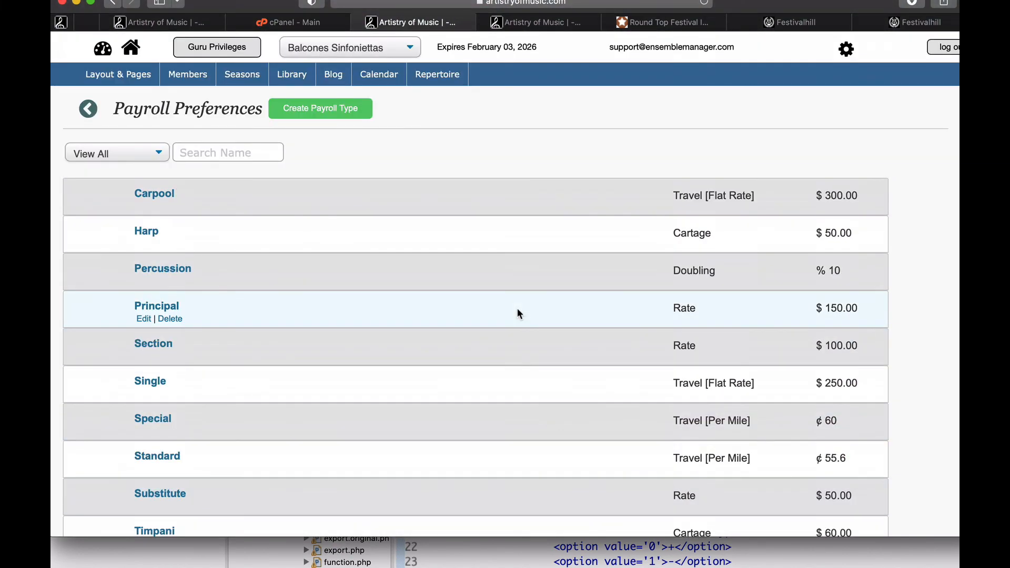
Examine the complete list of payroll types with their categories and amounts, from Carpool to Woodwind
scroll(518, 313, down, 4)
scroll(517, 309, up, 5)
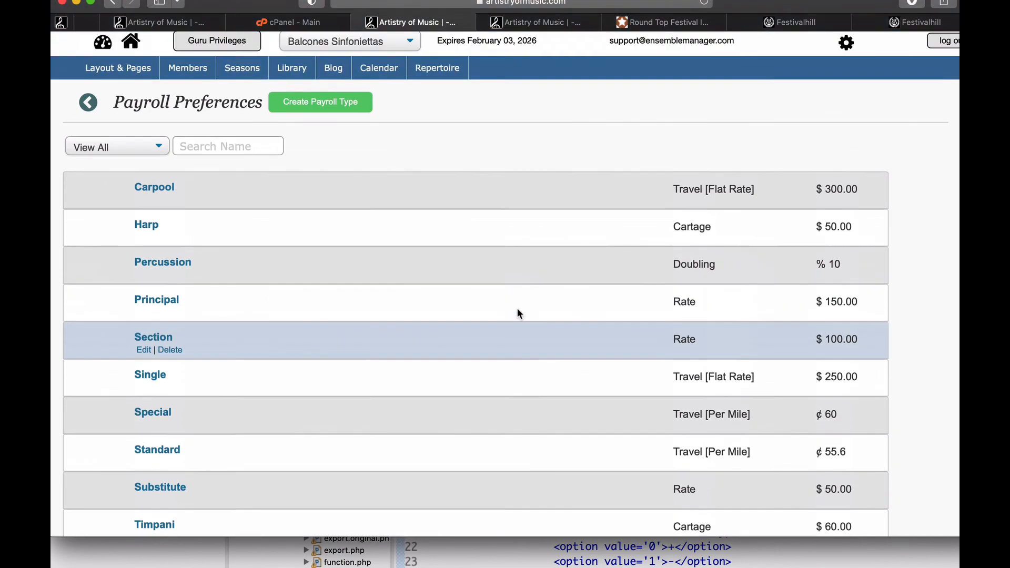
scroll(516, 308, down, 4)
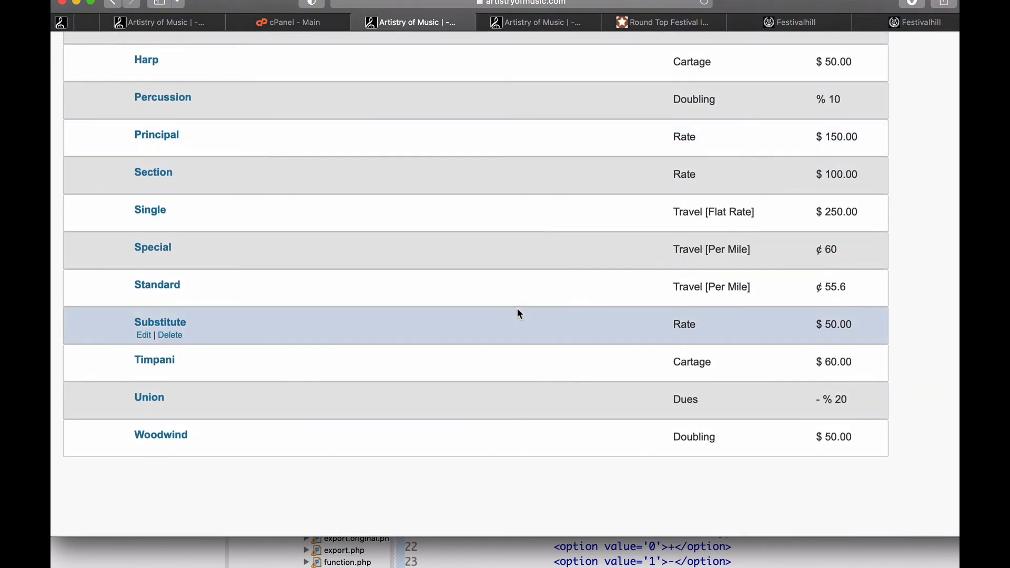
scroll(517, 308, up, 5)
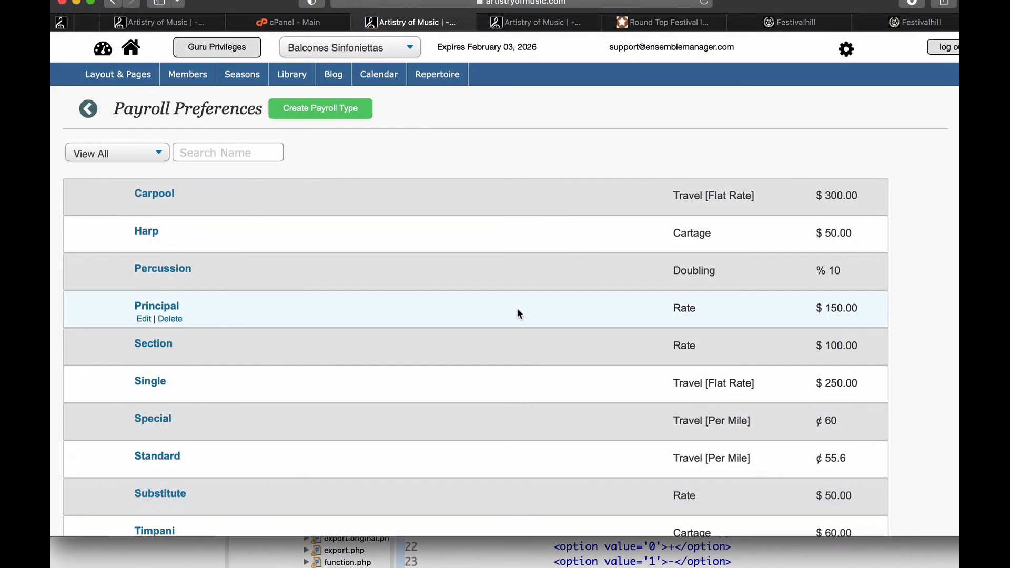
scroll(516, 308, down, 4)
scroll(517, 309, up, 2)
scroll(517, 308, down, 1)
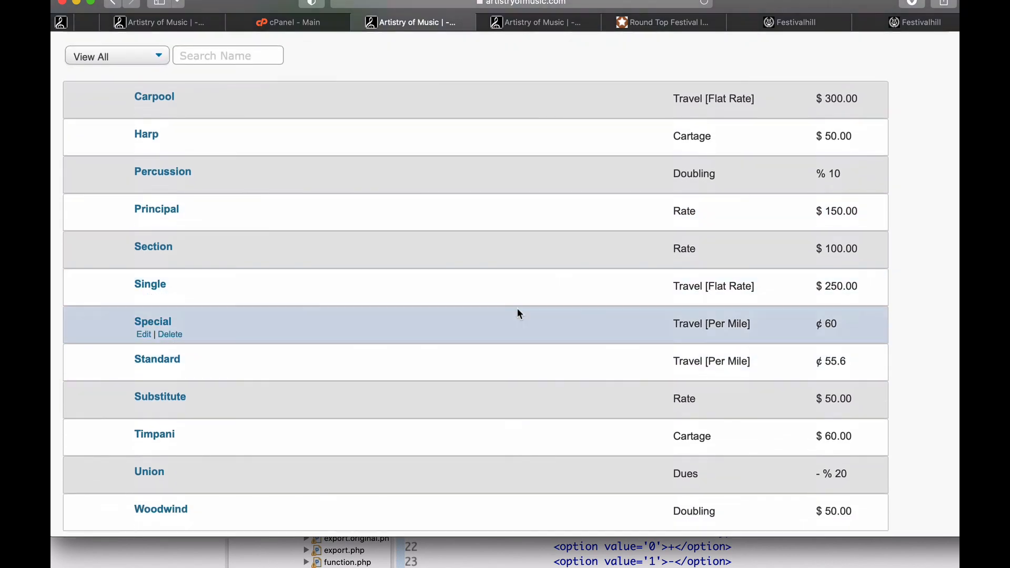
scroll(518, 314, down, 1)
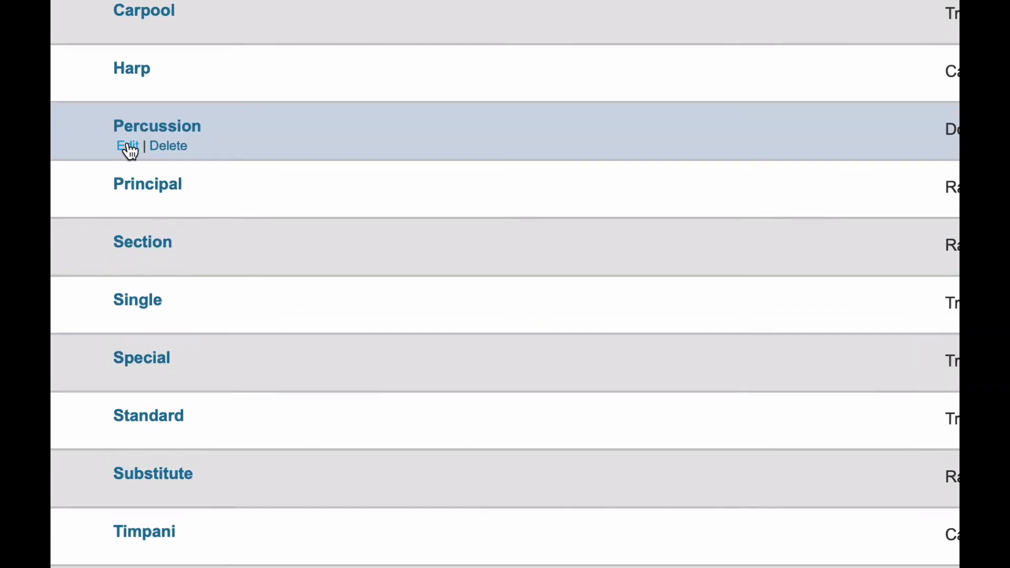
View the Percussion payroll type's editable settings, cancel without changes, and bring up the delete control for that entry
click(144, 176)
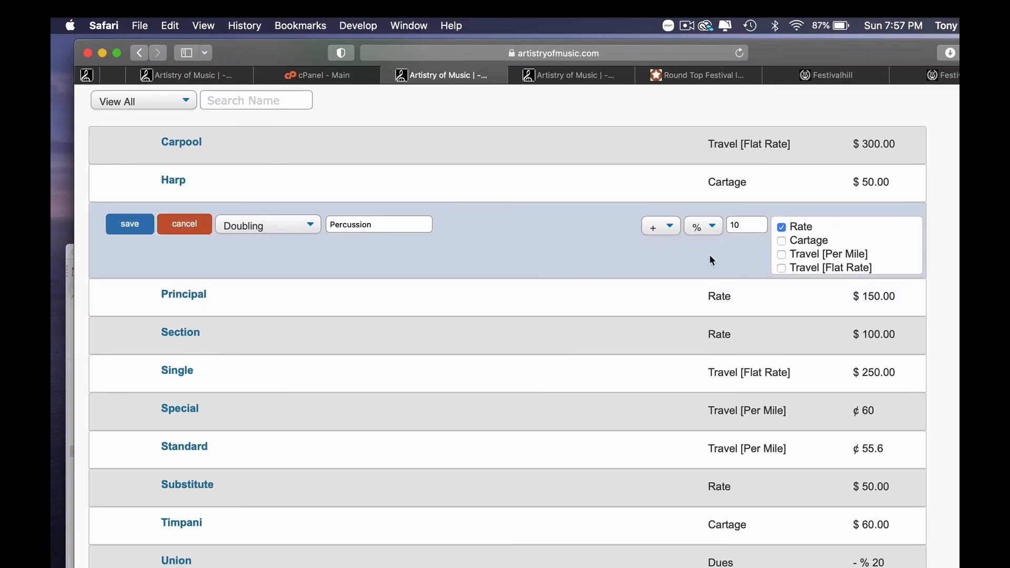
click(184, 224)
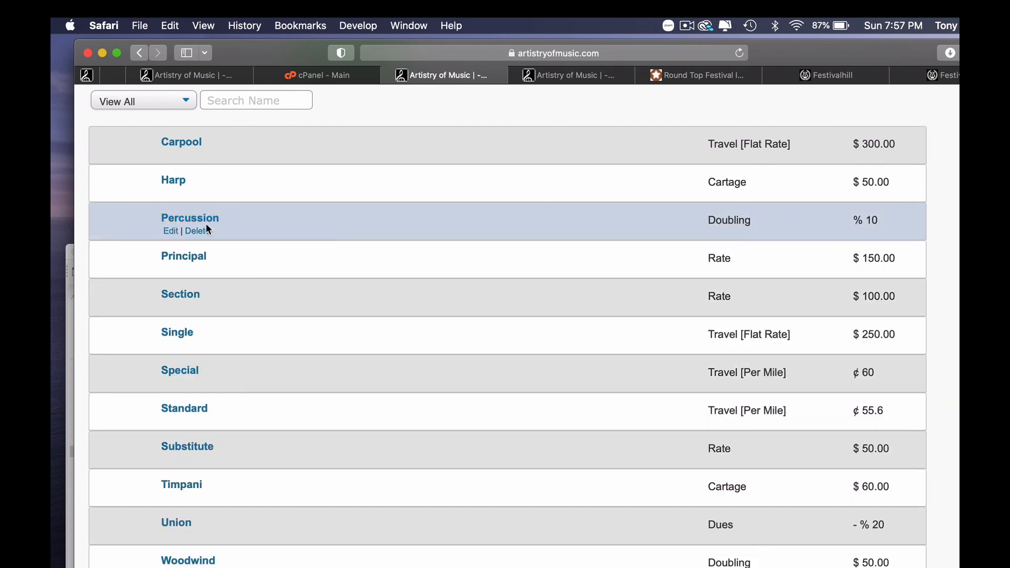
click(201, 233)
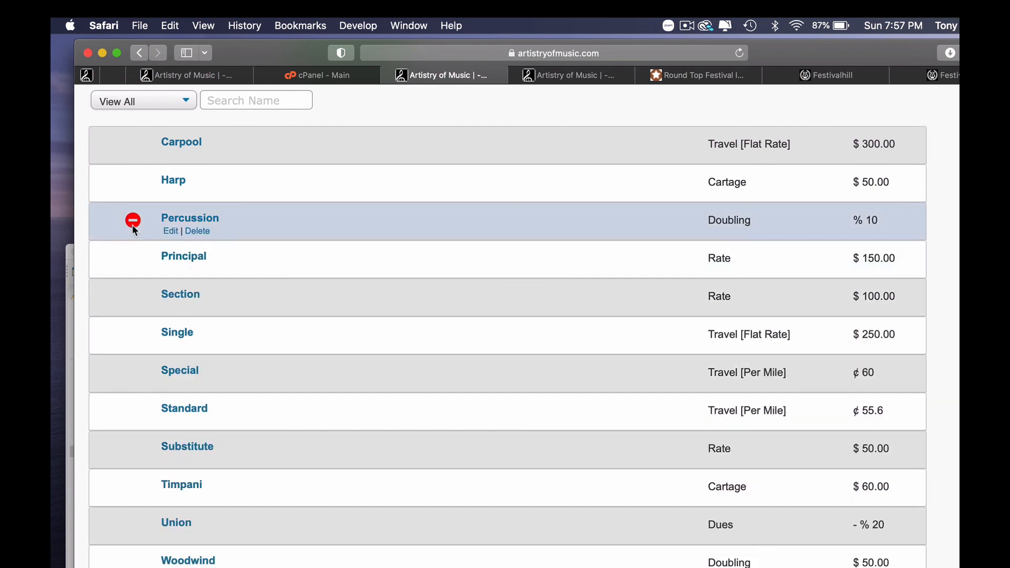